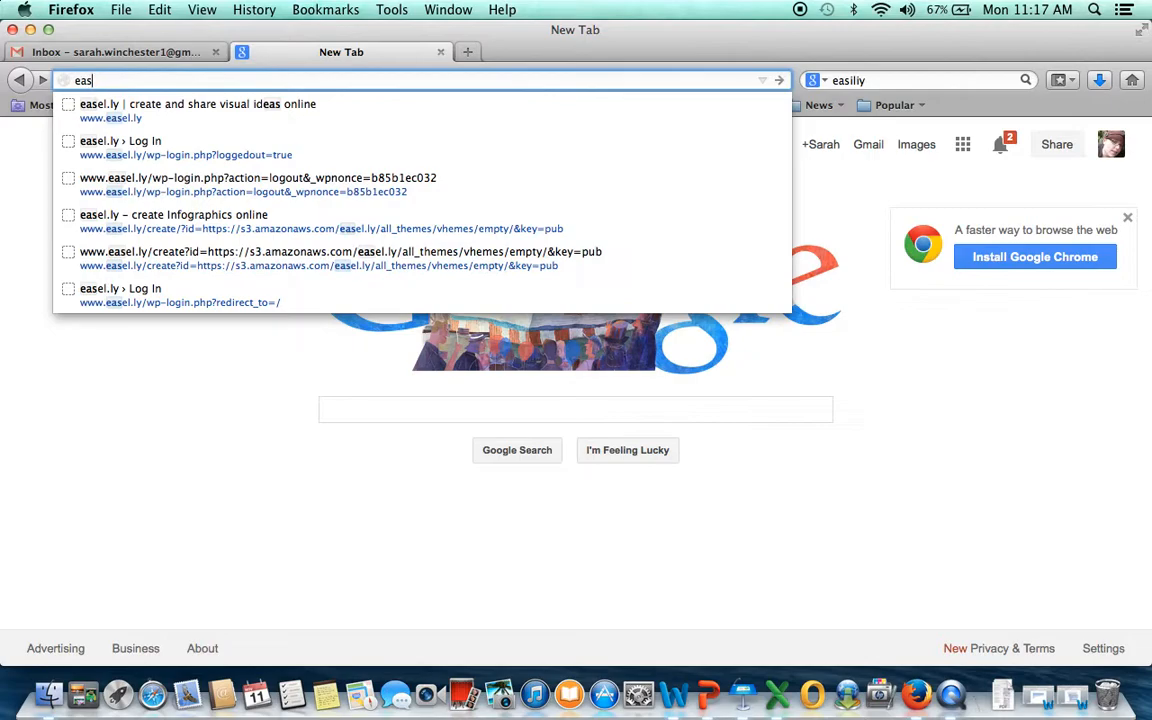
# - Open the easel.ly website and look through the gallery of public visuals
pyautogui.write('el.ly')
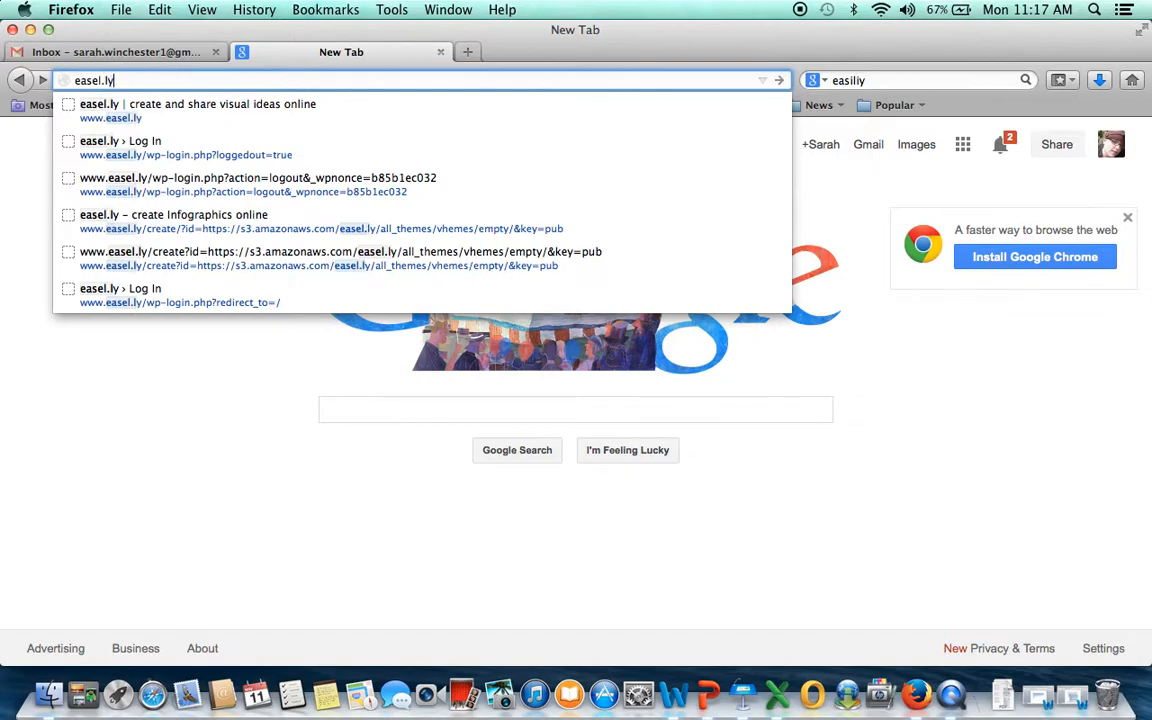
pyautogui.press('Return')
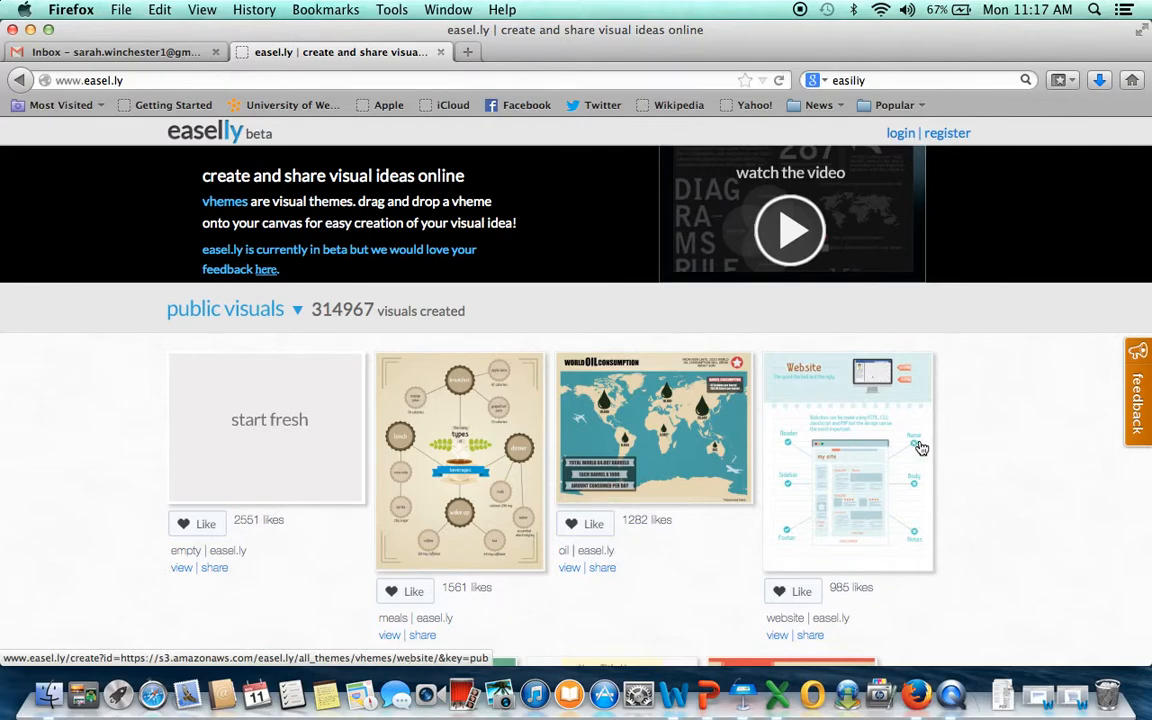
pyautogui.scroll(-3, 920, 446)
pyautogui.scroll(-10, 920, 446)
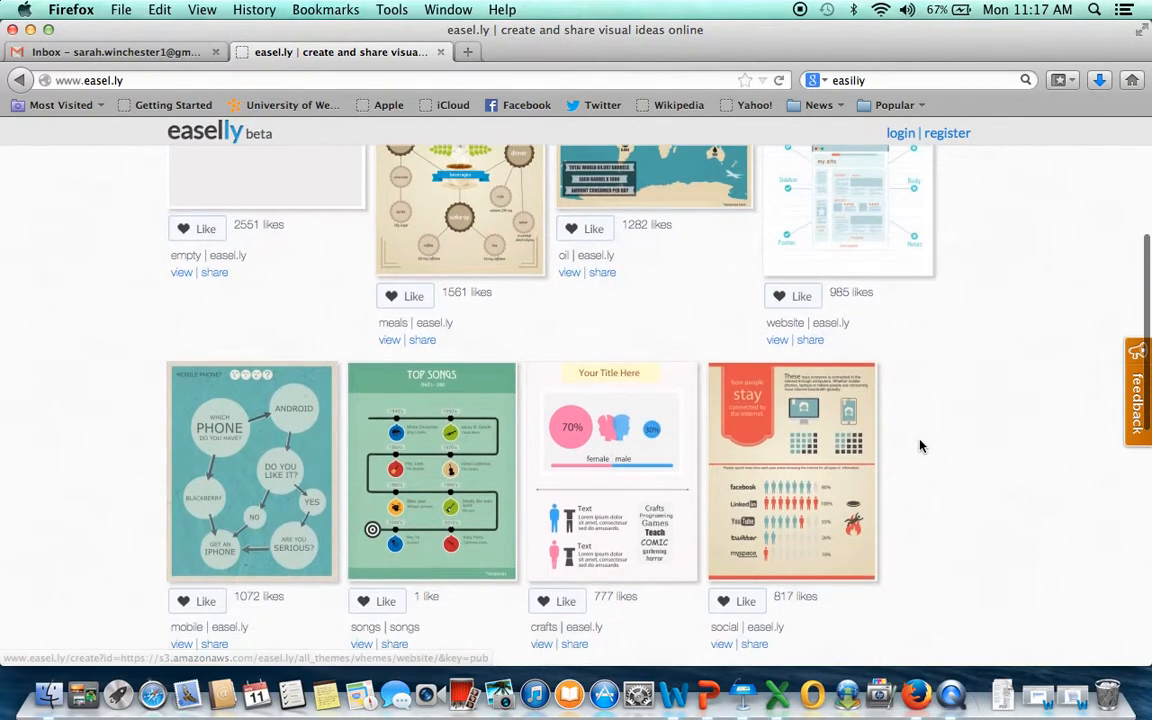
pyautogui.scroll(-8, 920, 446)
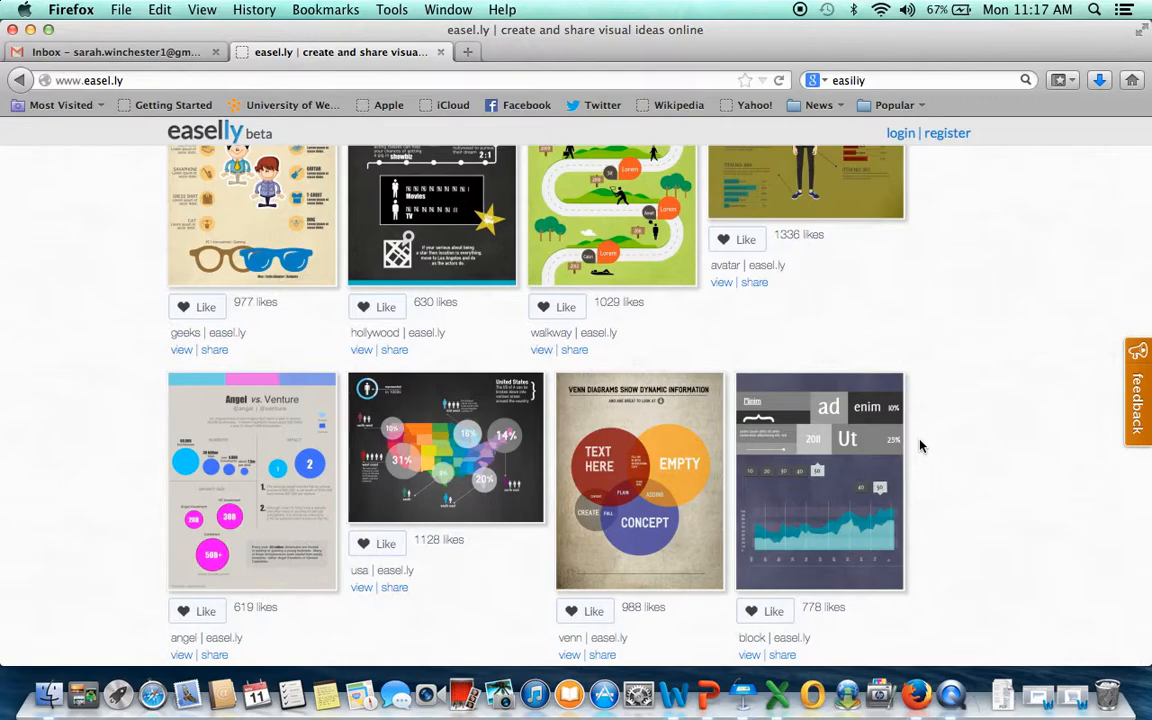
pyautogui.scroll(20, 918, 442)
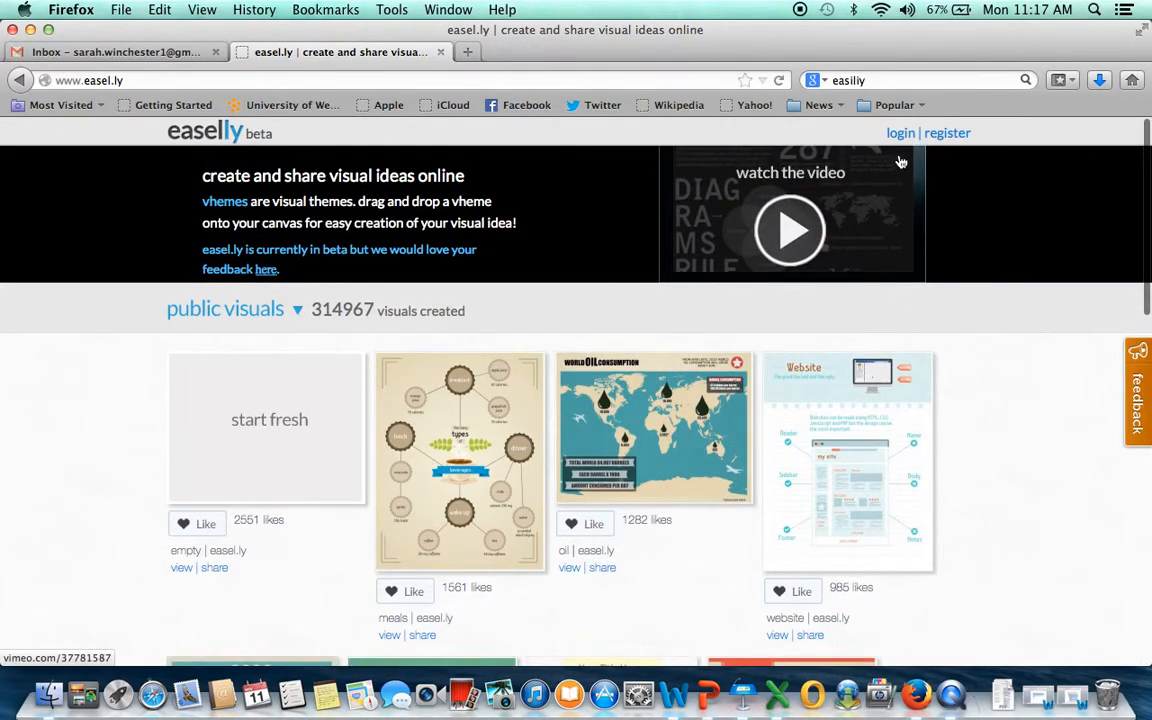
# - Look over the fields of the site's registration form and return to the home page
pyautogui.click(947, 134)
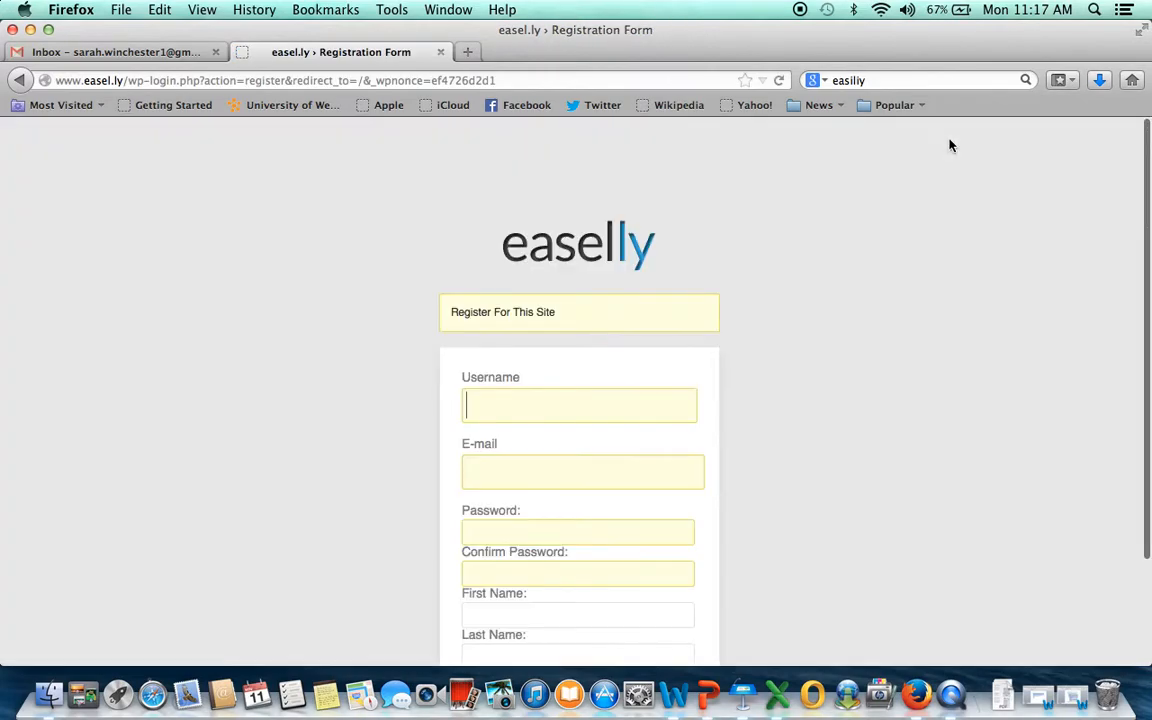
pyautogui.scroll(-3, 864, 296)
pyautogui.scroll(3, 864, 296)
pyautogui.click(20, 80)
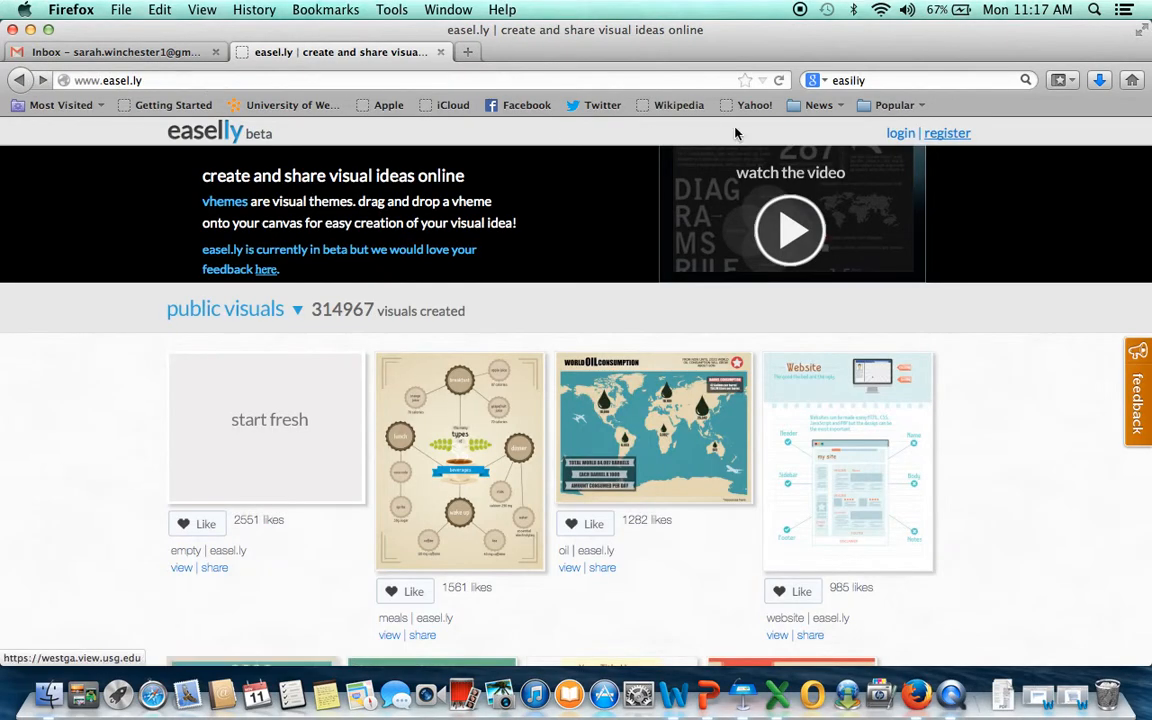
# - Log in to the existing account with its username and account password, and dismiss the browser's offer to remember the password
pyautogui.click(897, 133)
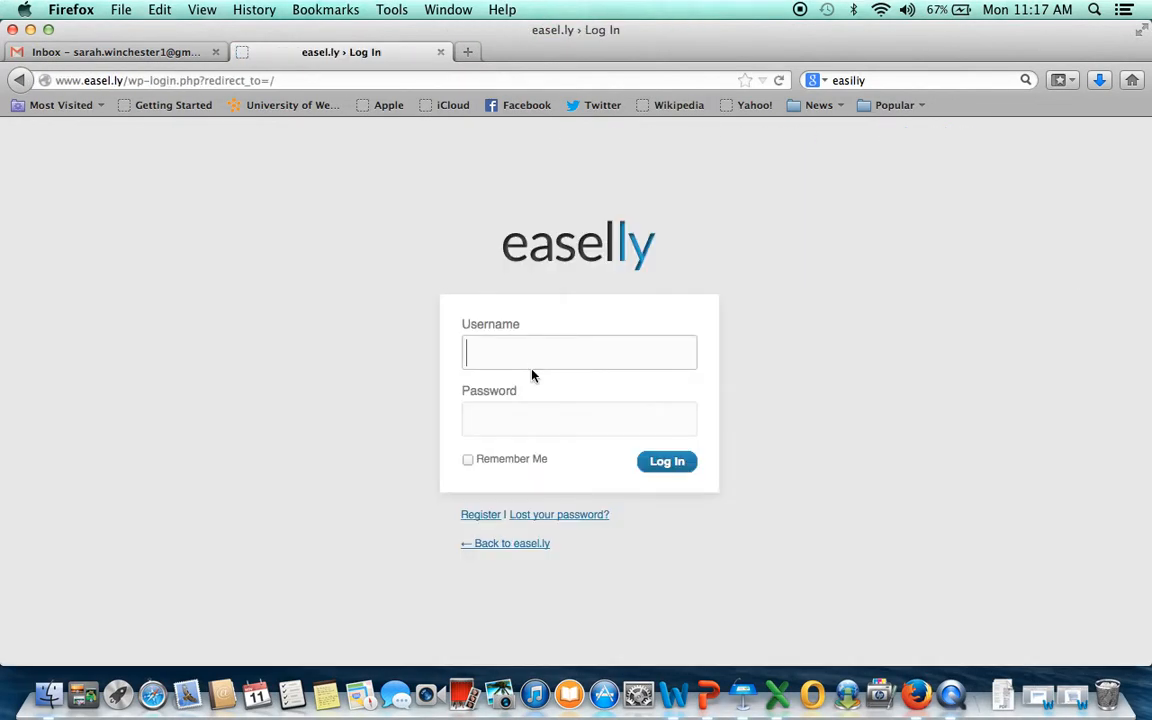
pyautogui.write('sarah')
pyautogui.click(489, 379)
pyautogui.click(527, 424)
pyautogui.write('*******')
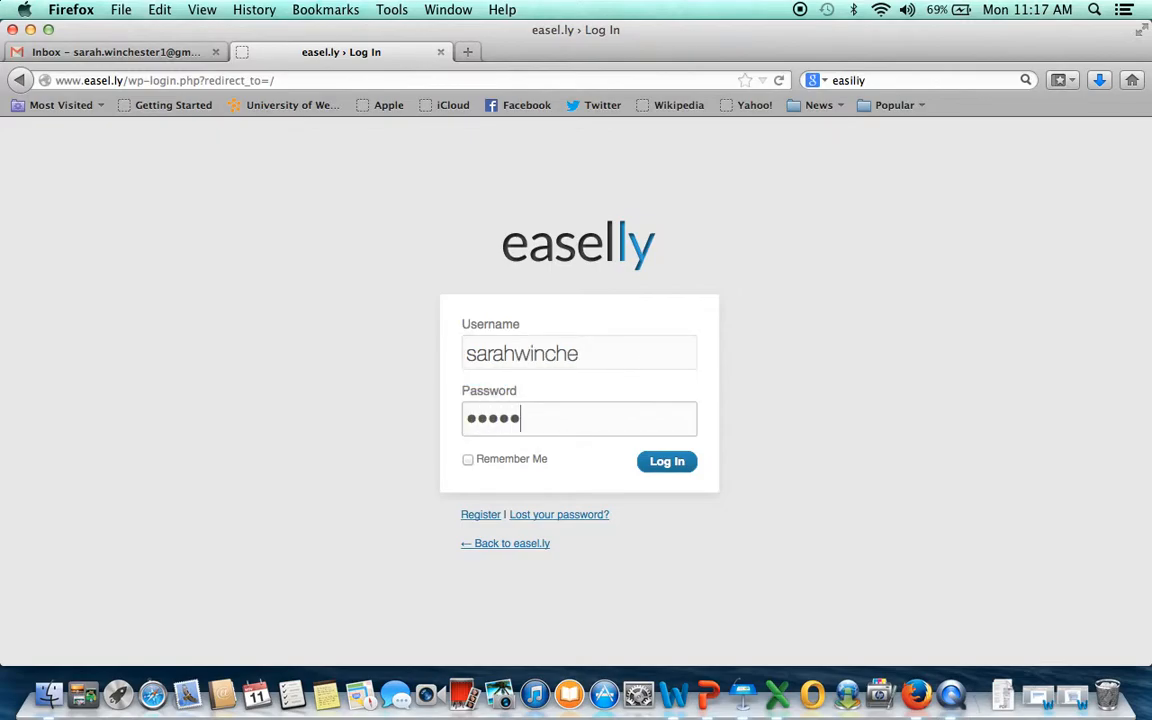
pyautogui.click(468, 461)
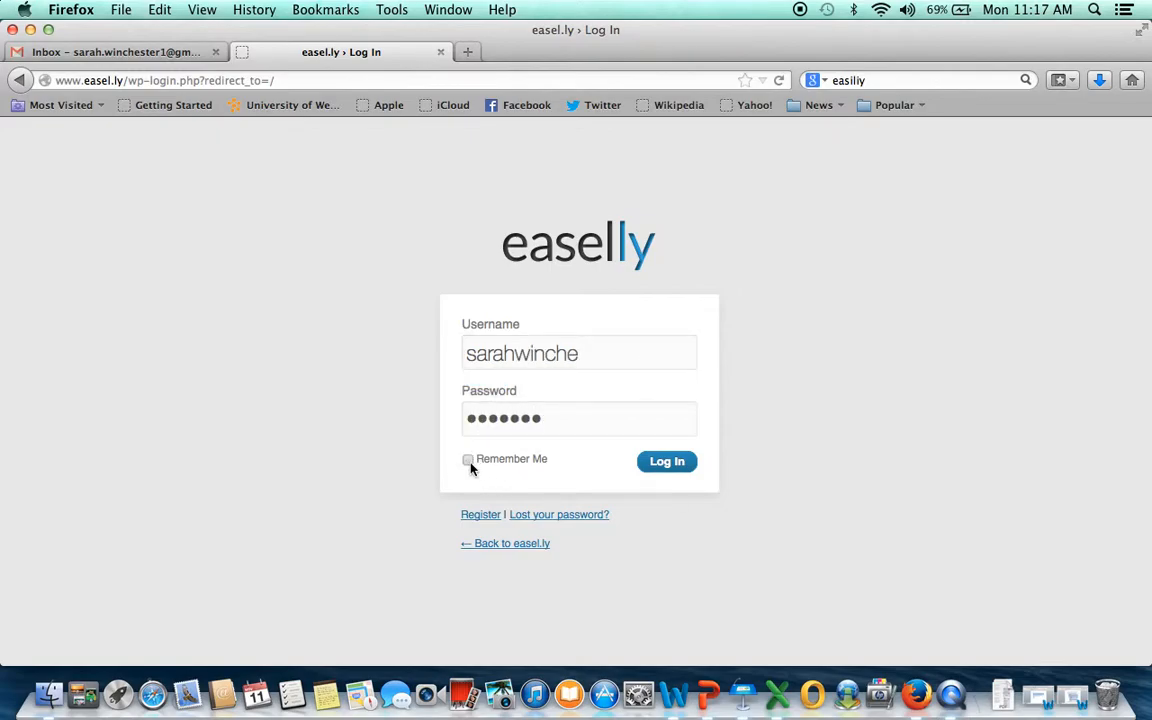
pyautogui.click(670, 461)
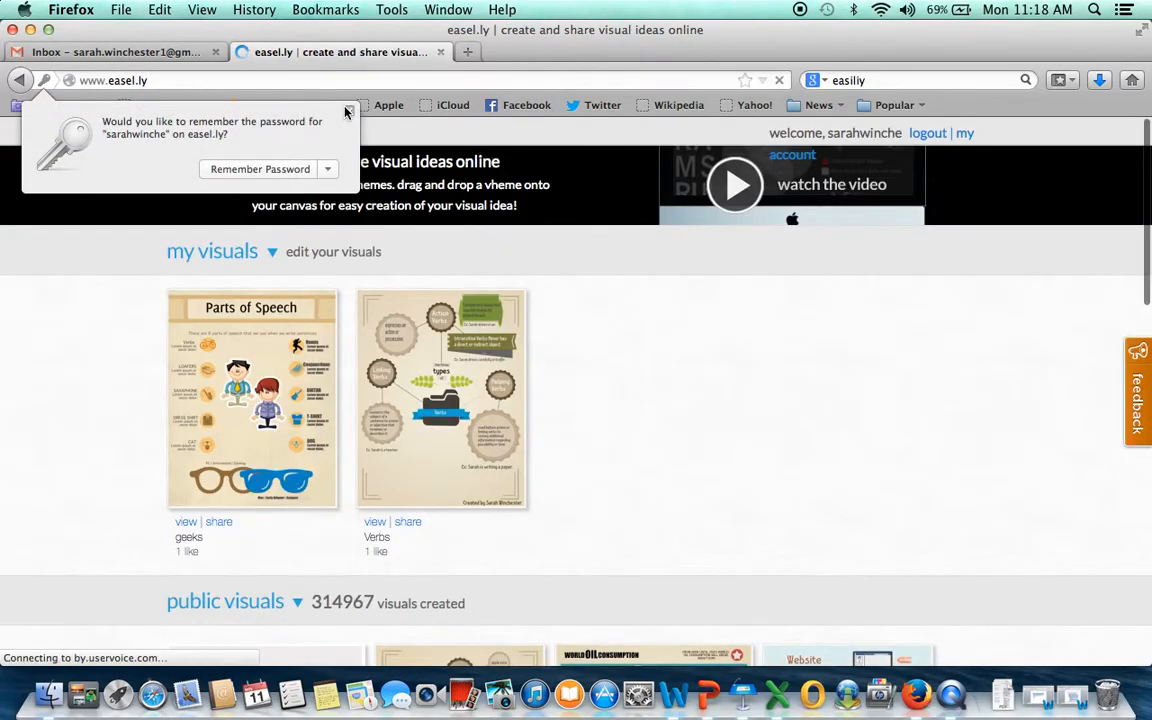
pyautogui.click(348, 112)
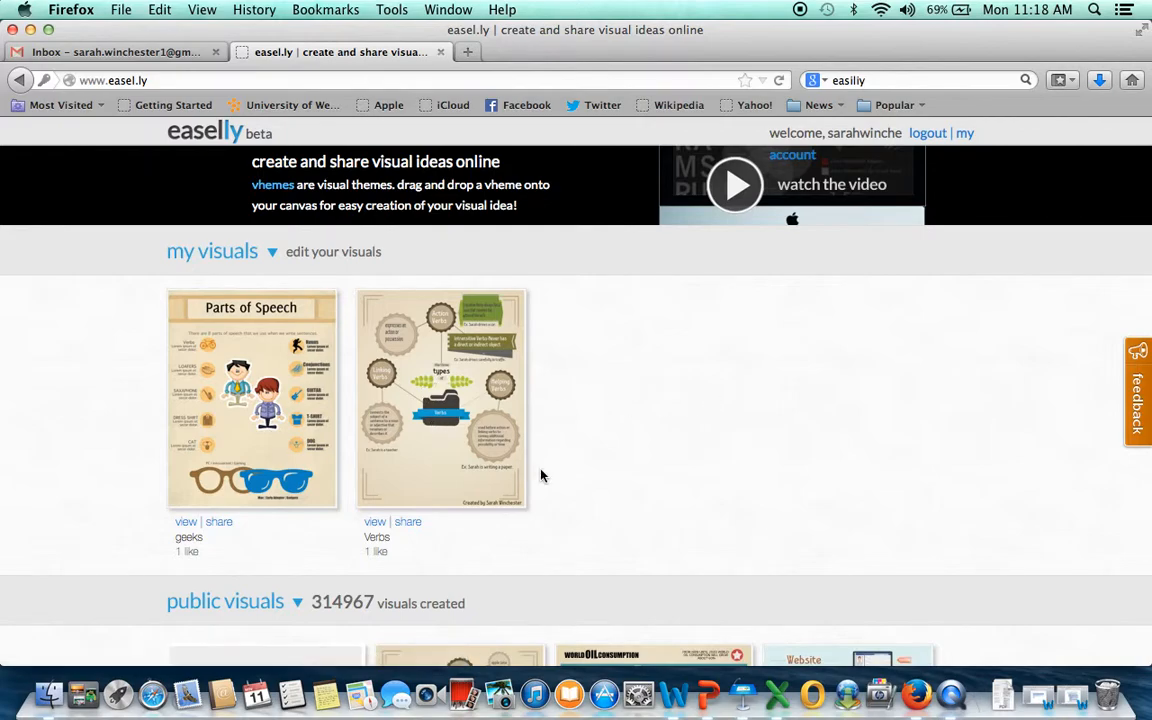
# - Browse the public visuals and create a new infographic from the empty "start fresh" template
pyautogui.scroll(-10, 896, 458)
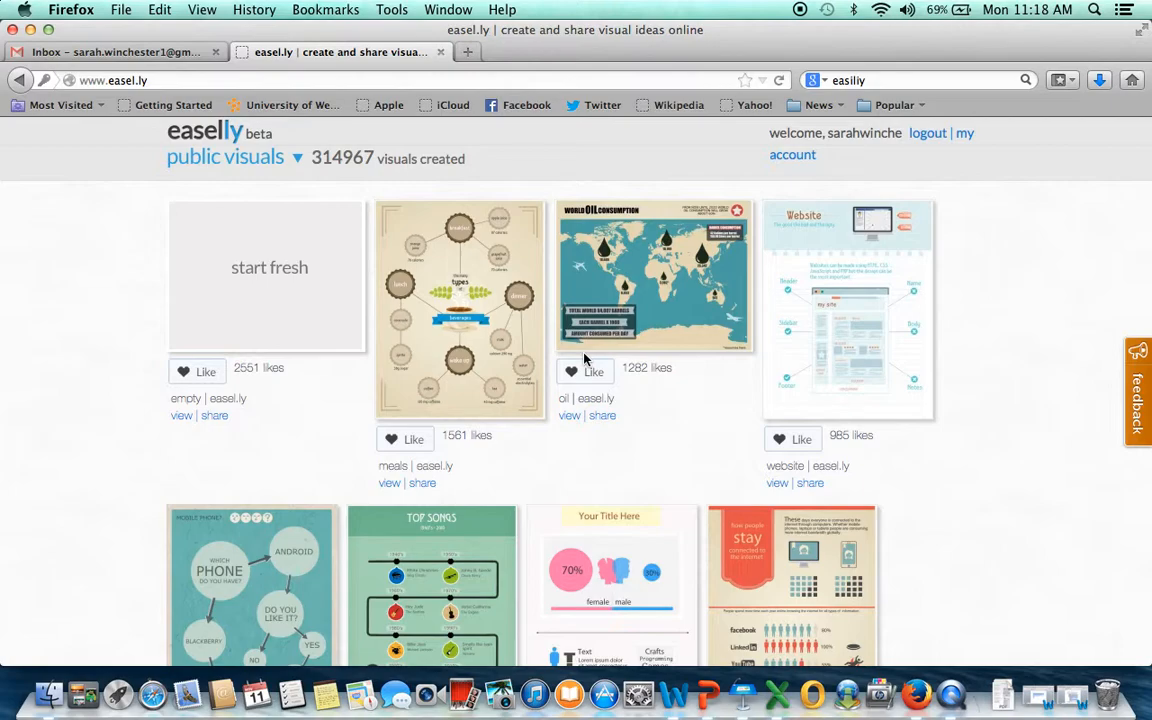
pyautogui.scroll(-3, 585, 358)
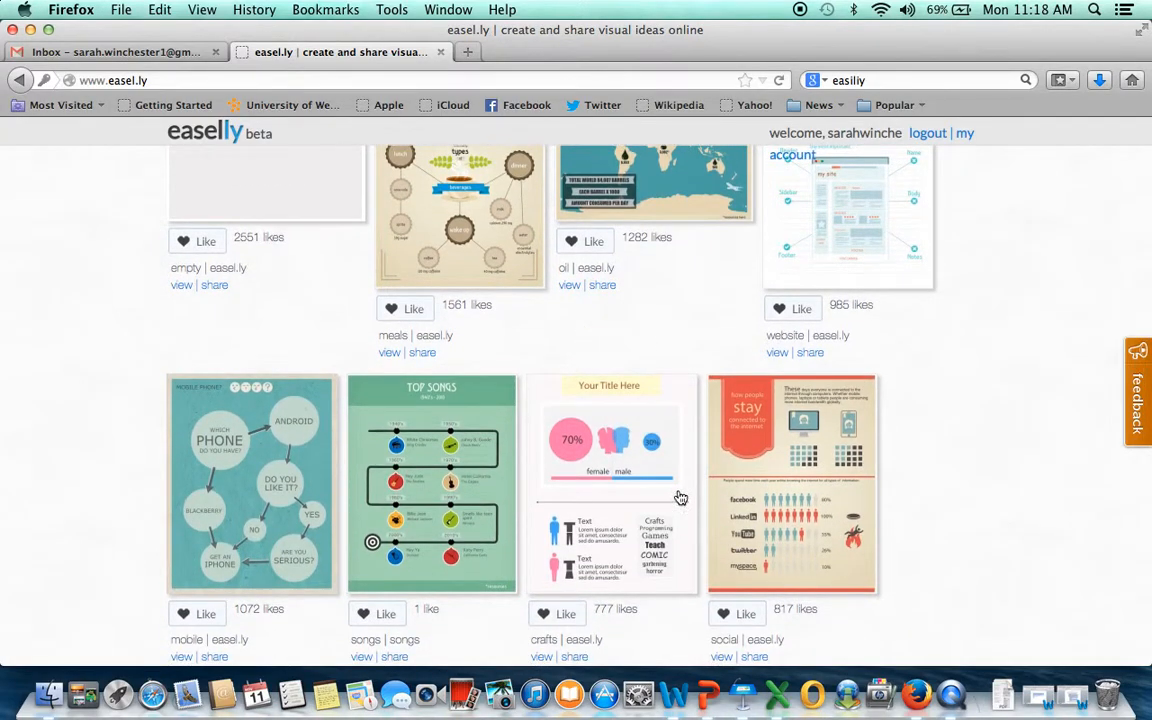
pyautogui.scroll(-12, 676, 496)
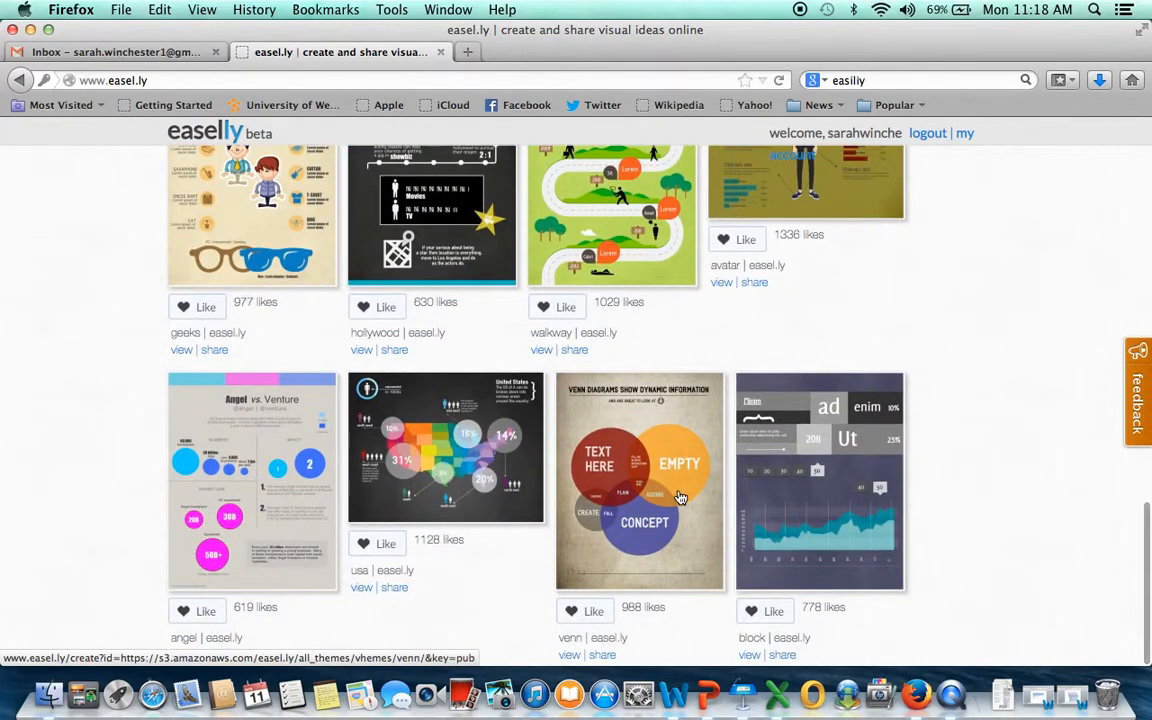
pyautogui.scroll(15, 680, 496)
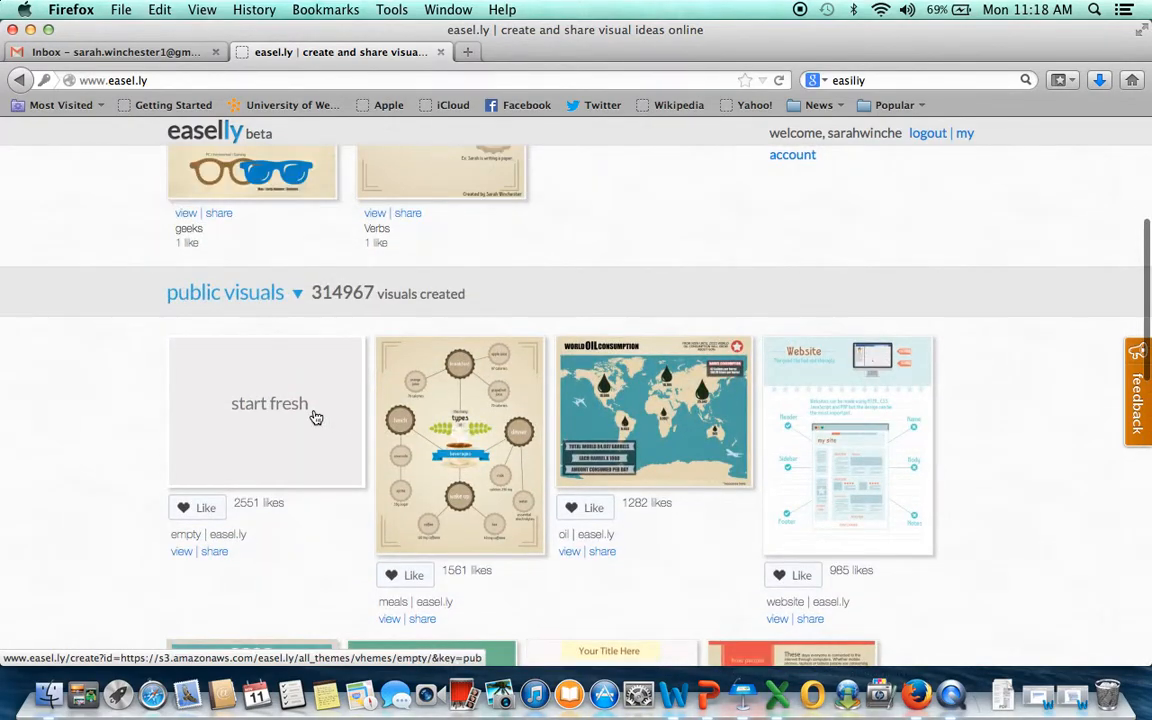
pyautogui.click(315, 417)
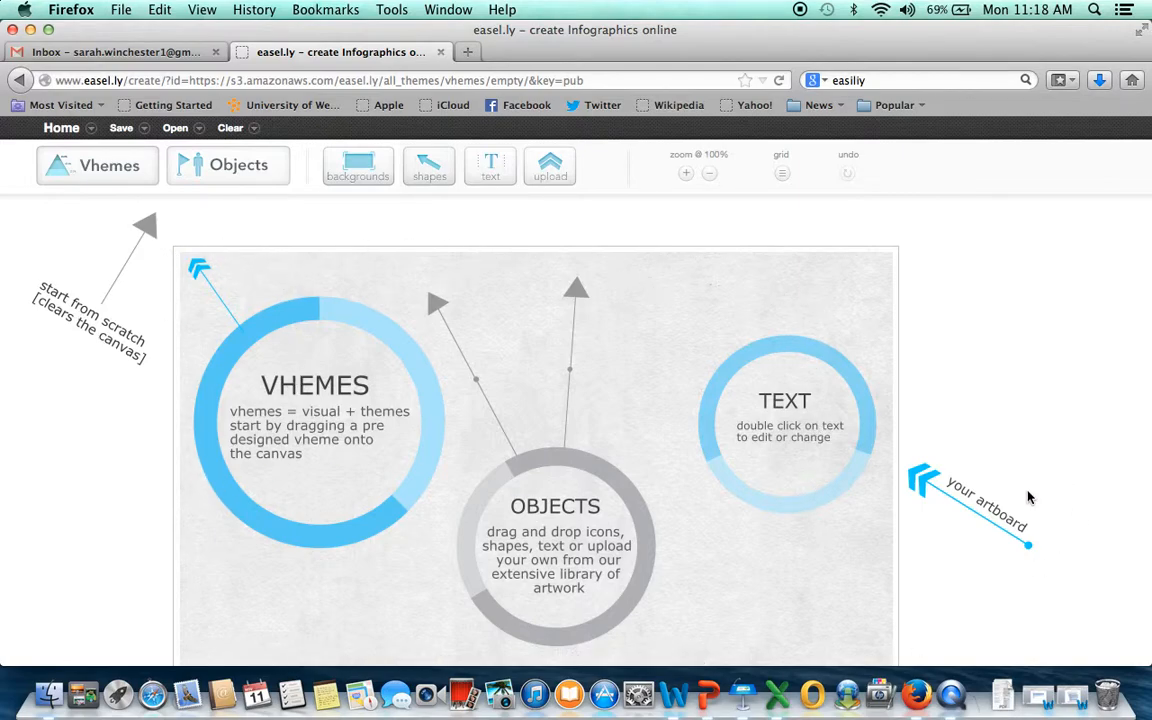
# - Examine the available vhemes, backgrounds, shapes, text types and image upload option in the editor
pyautogui.click(113, 172)
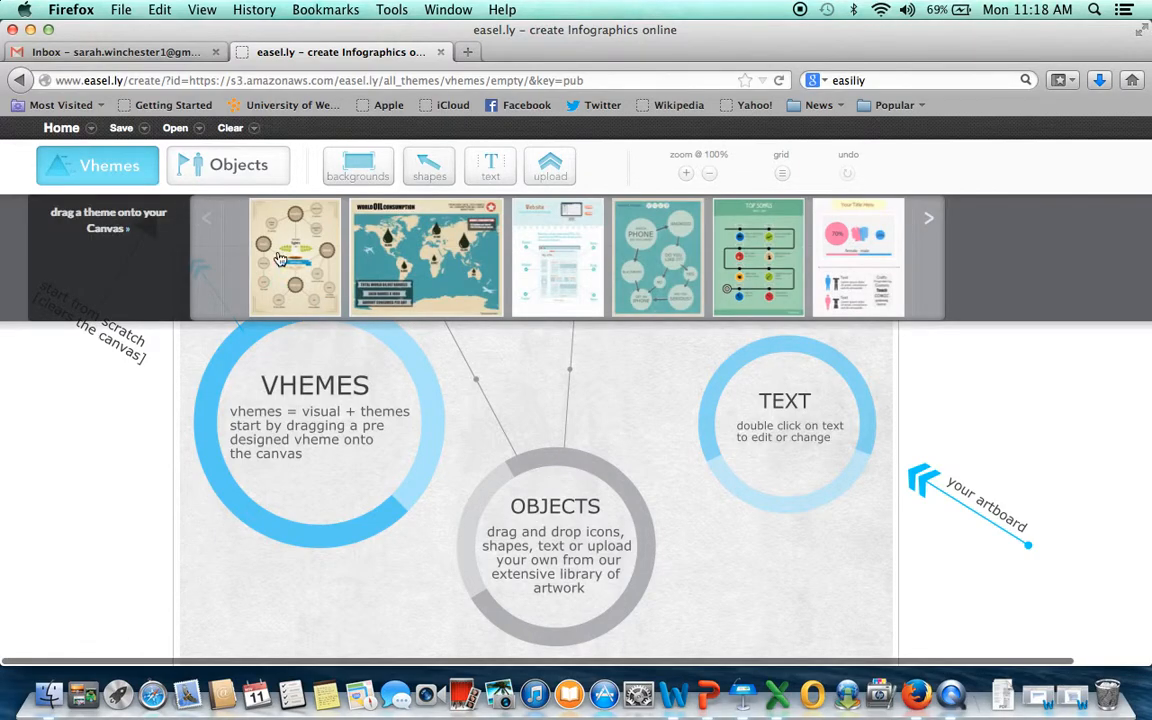
pyautogui.click(930, 217)
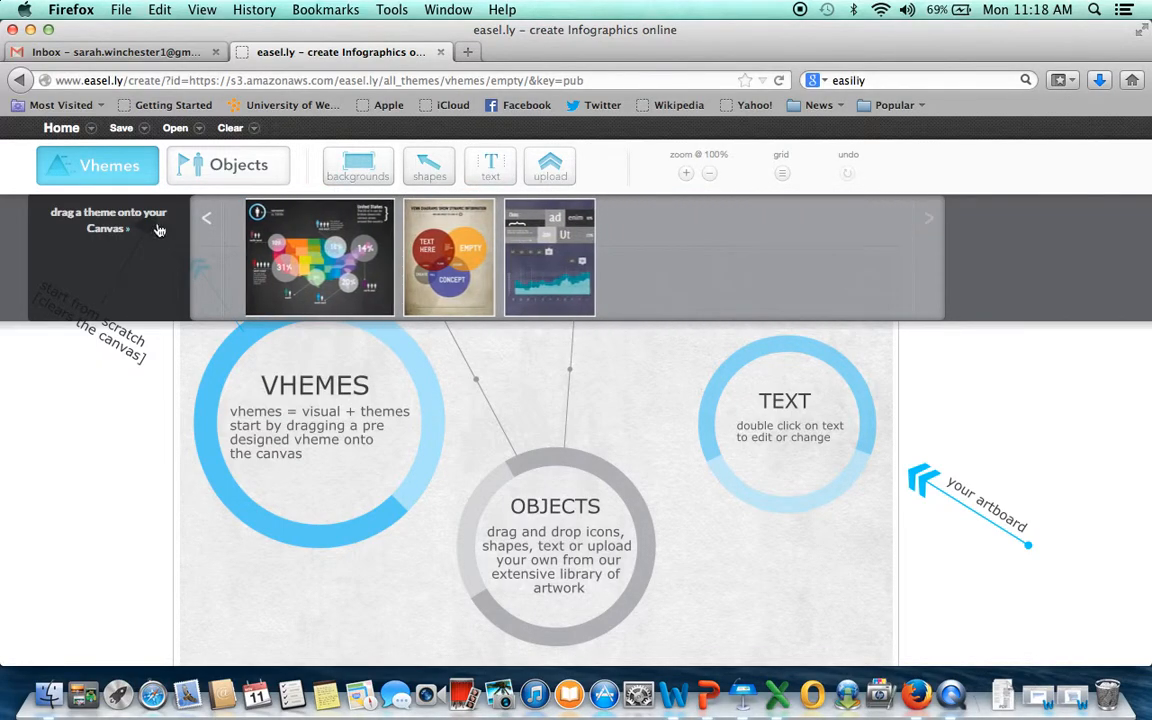
pyautogui.click(62, 487)
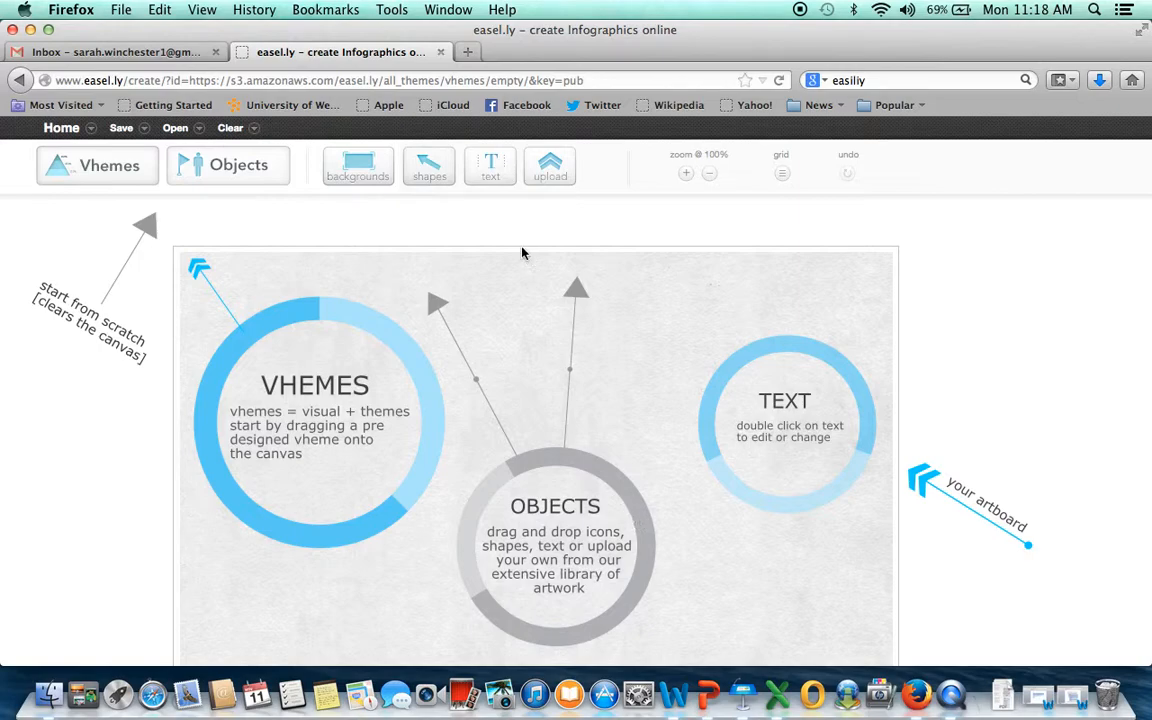
pyautogui.click(374, 163)
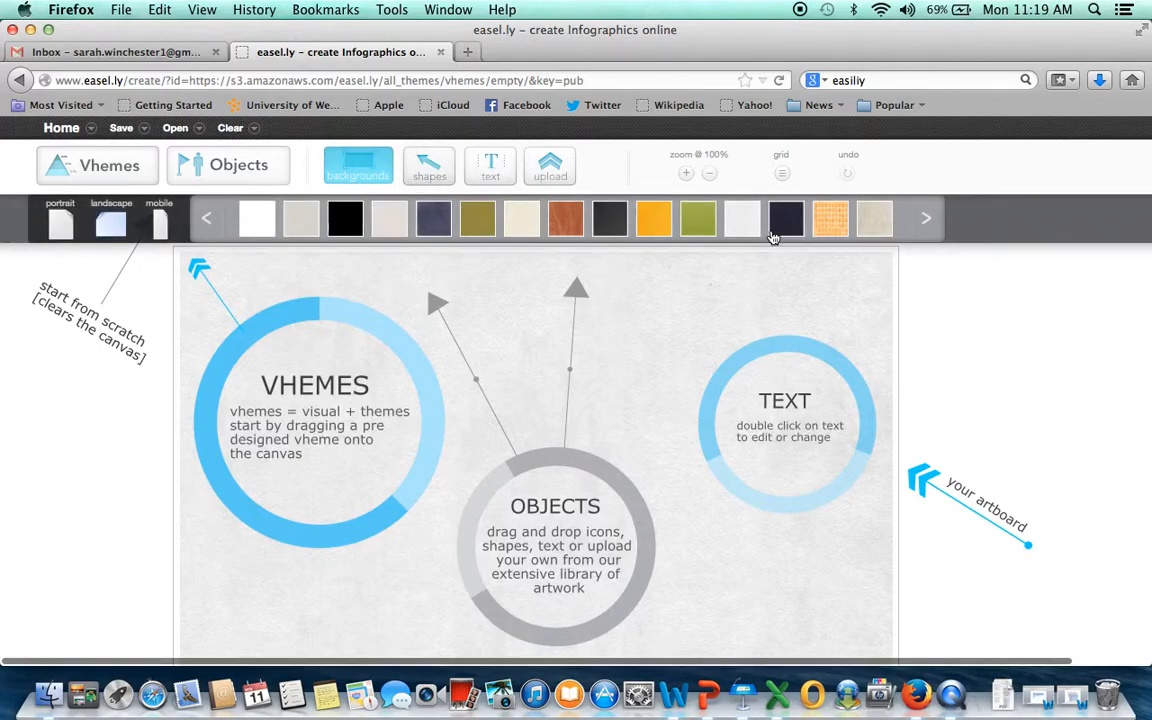
pyautogui.click(429, 163)
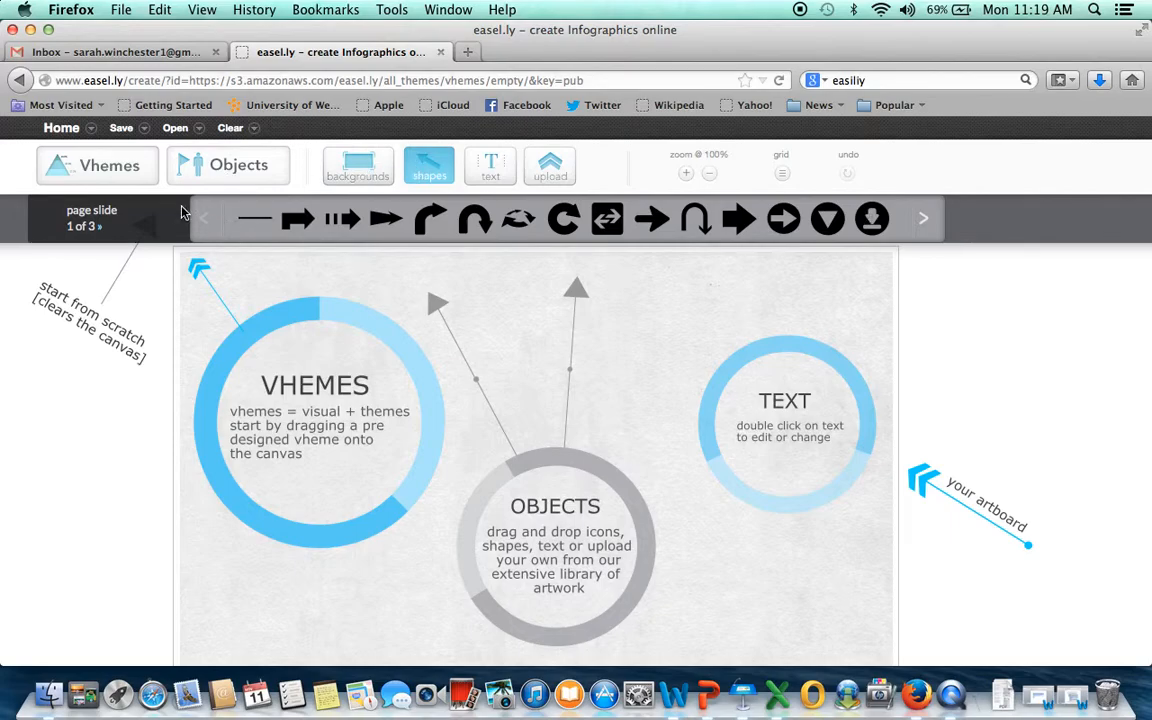
pyautogui.click(494, 167)
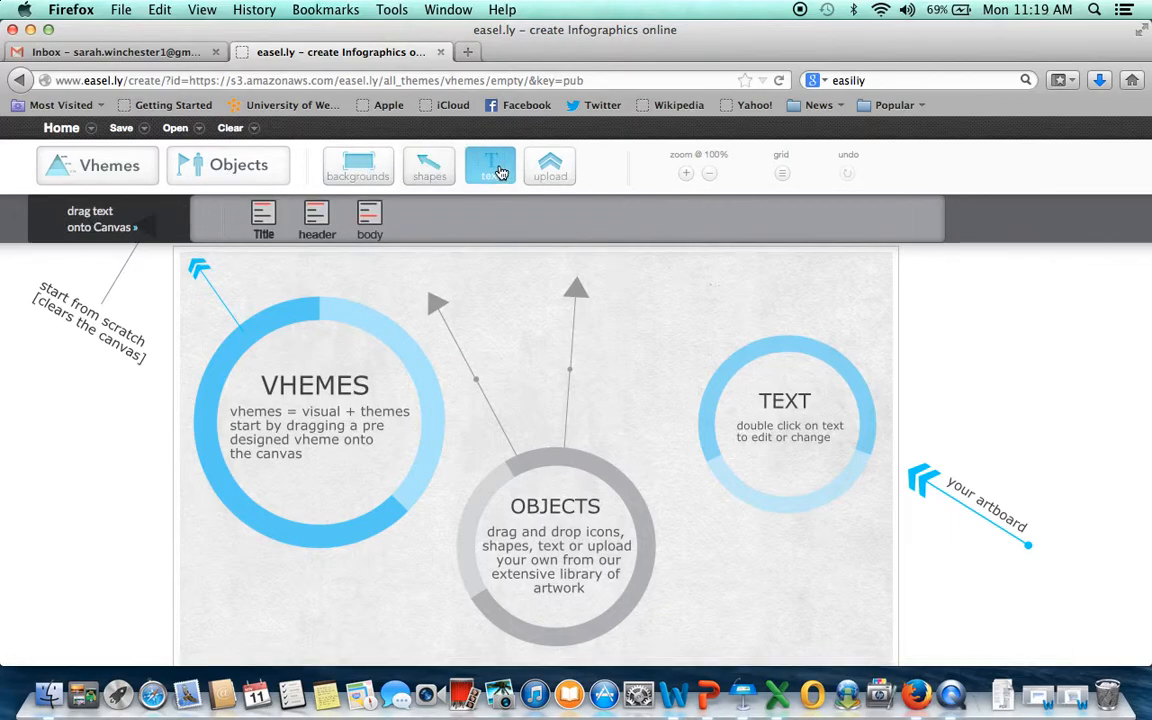
pyautogui.click(552, 170)
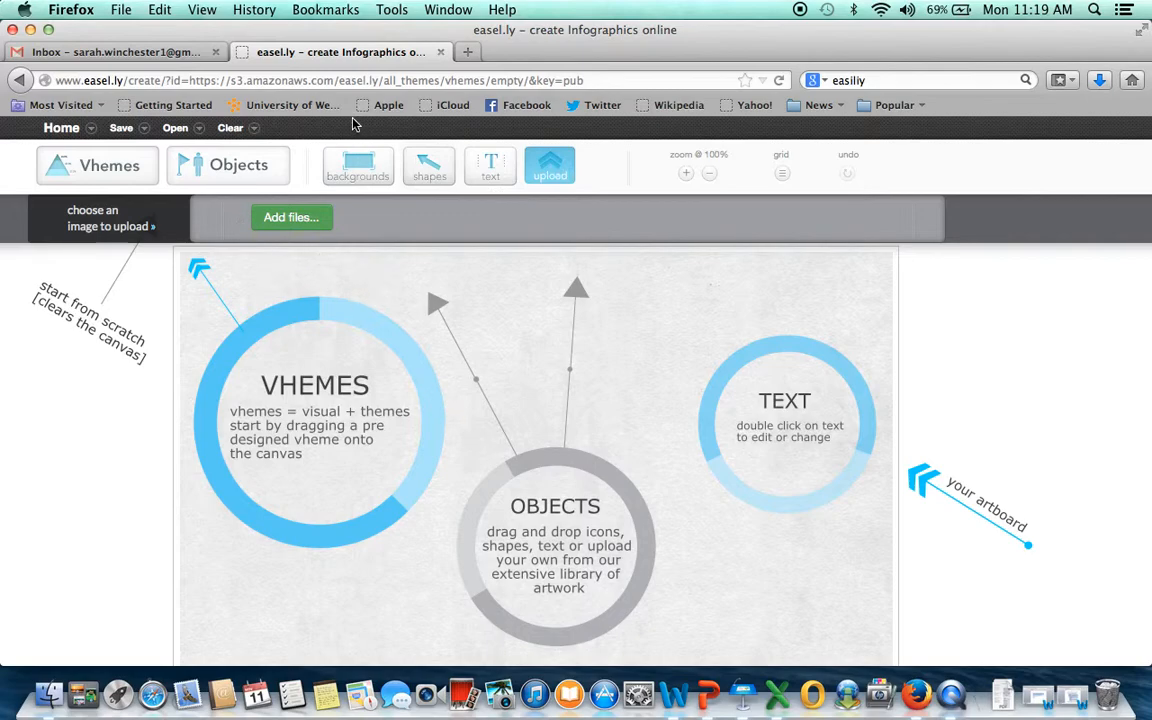
# - Look through the object categories and show the music objects
pyautogui.click(222, 162)
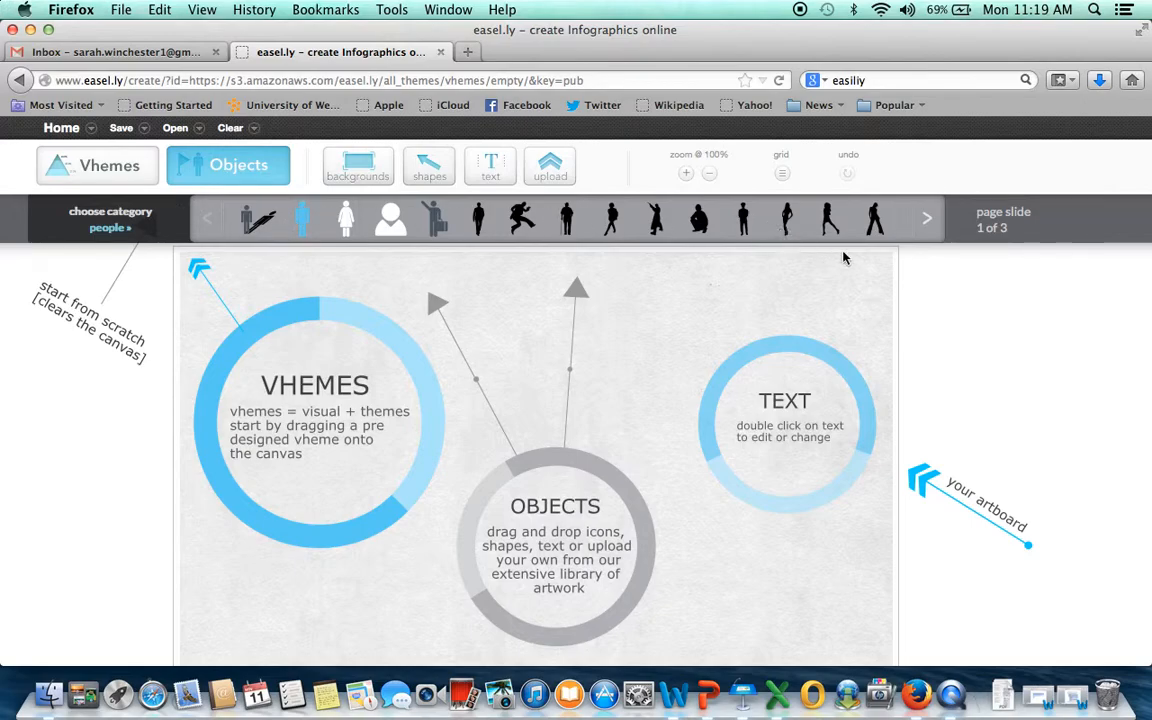
pyautogui.click(82, 230)
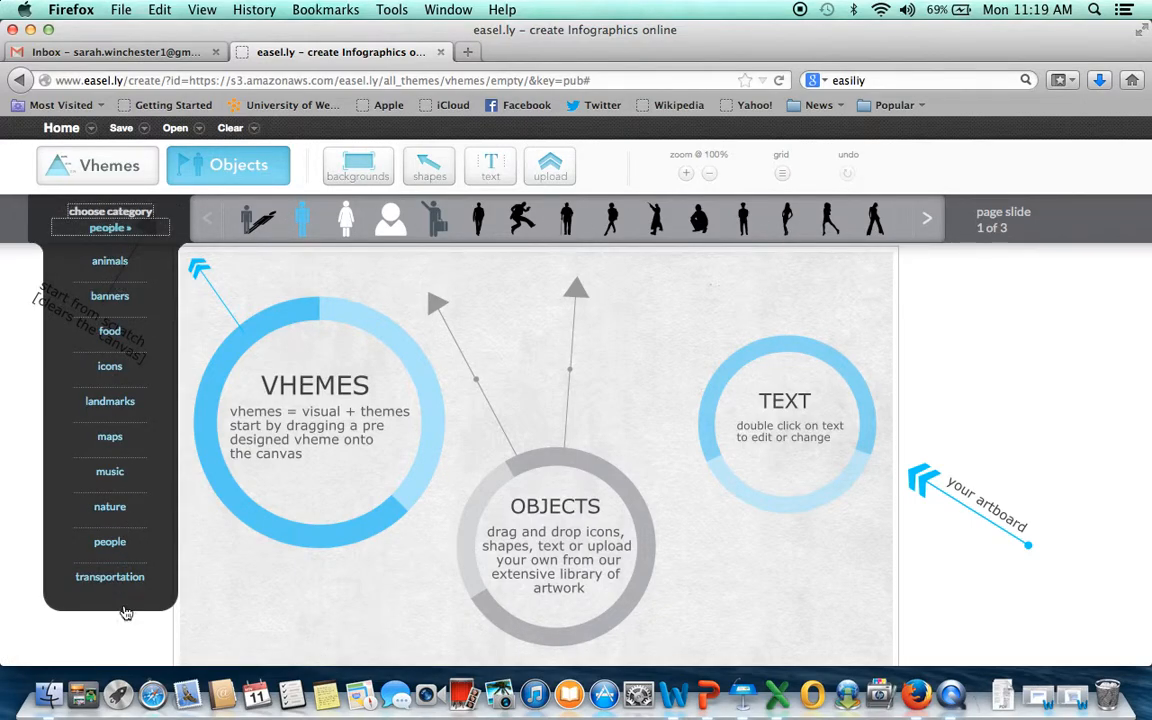
pyautogui.click(105, 471)
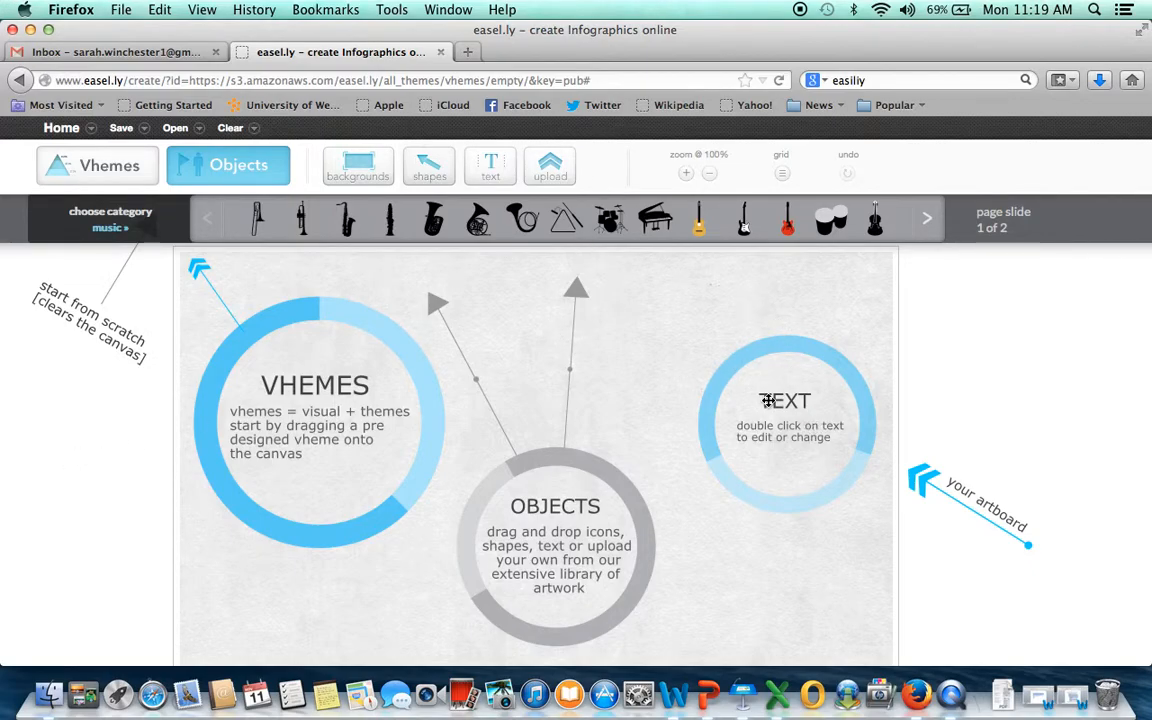
# - Review the text types and select the sample TEXT circle on the canvas to view its editing options
pyautogui.click(495, 168)
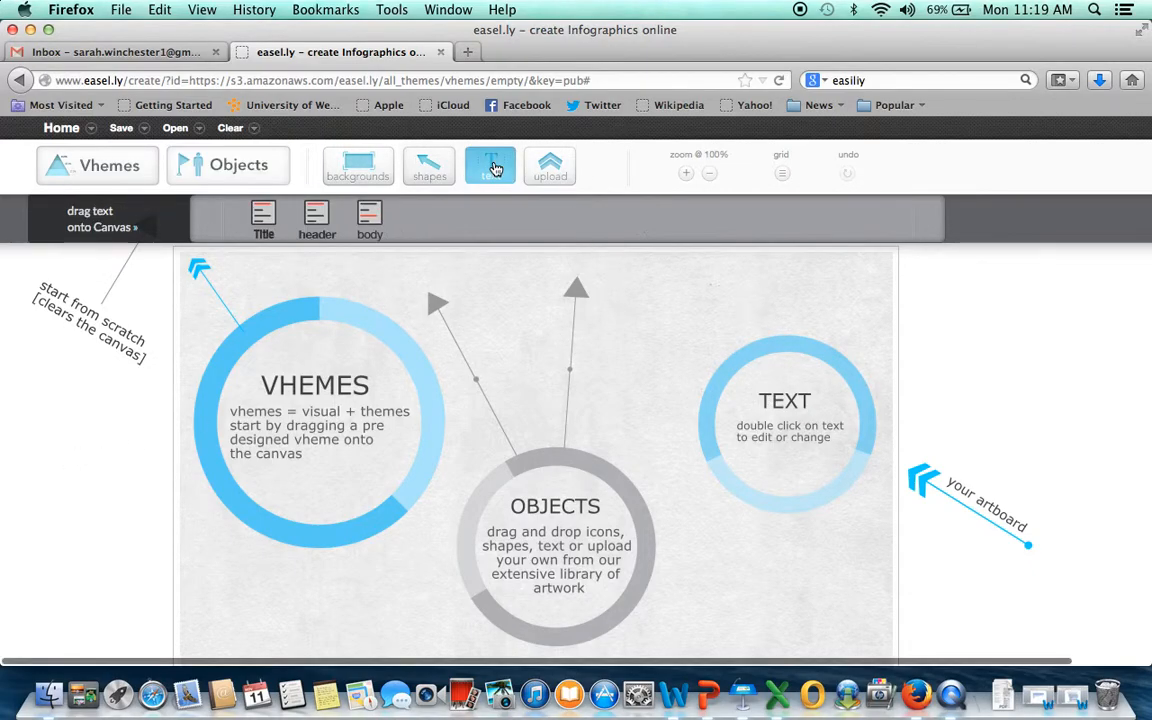
pyautogui.click(776, 416)
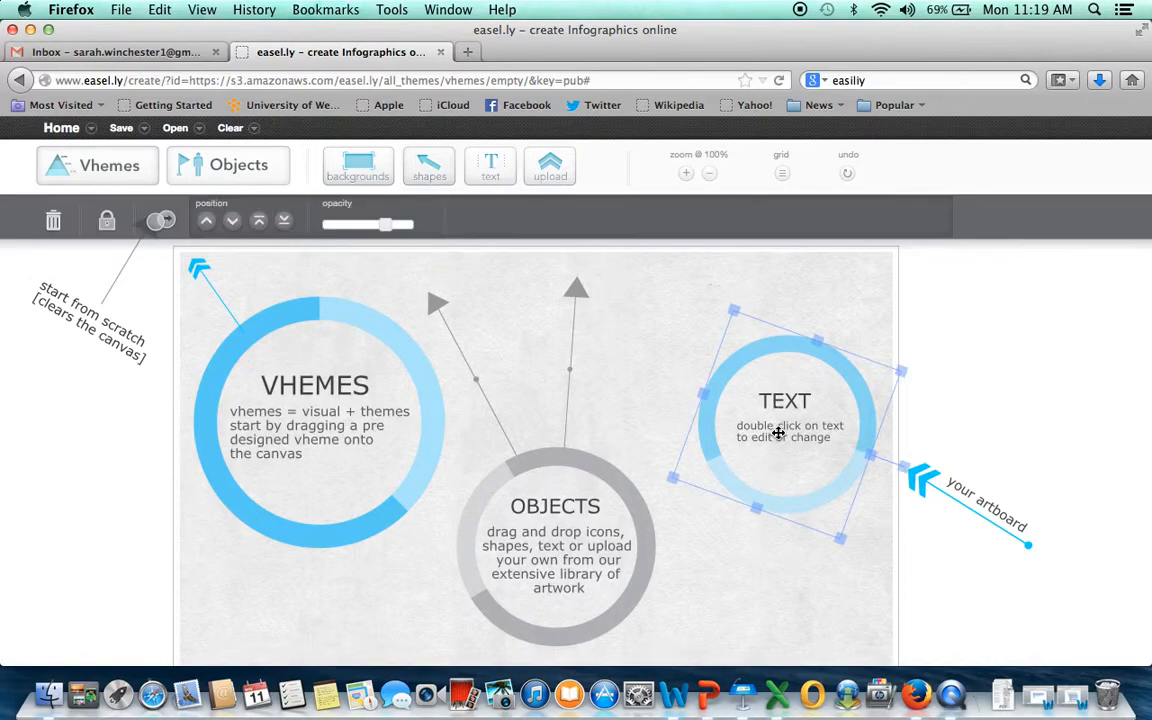
pyautogui.click(777, 432)
pyautogui.click(1100, 411)
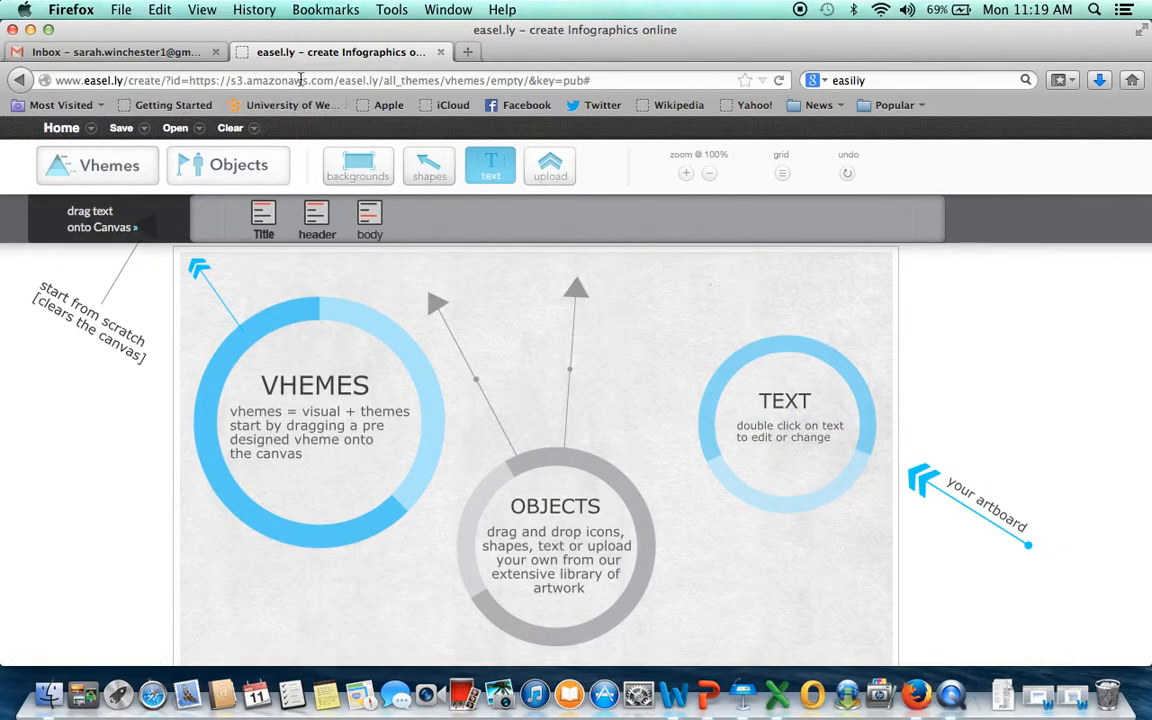
# - Clear all the sample content from the canvas
pyautogui.click(255, 133)
pyautogui.click(261, 196)
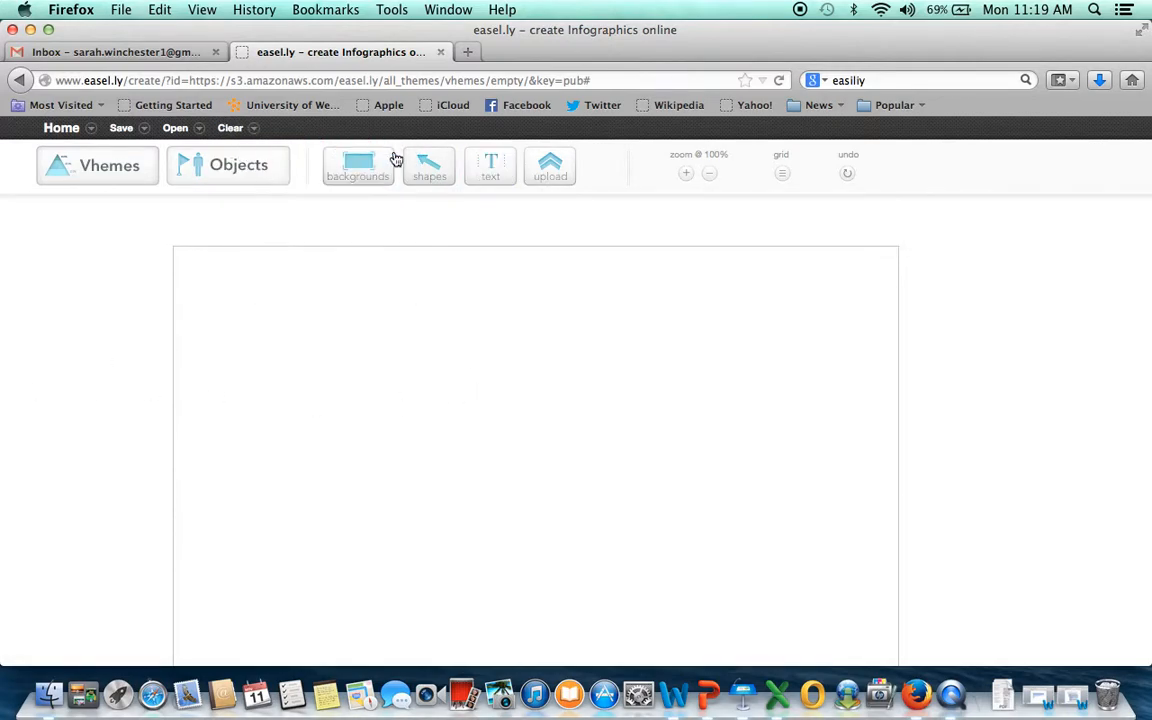
# - Try the dark blue and reddish wood-grain backgrounds on the canvas, and settle on the light grey textured one
pyautogui.click(347, 183)
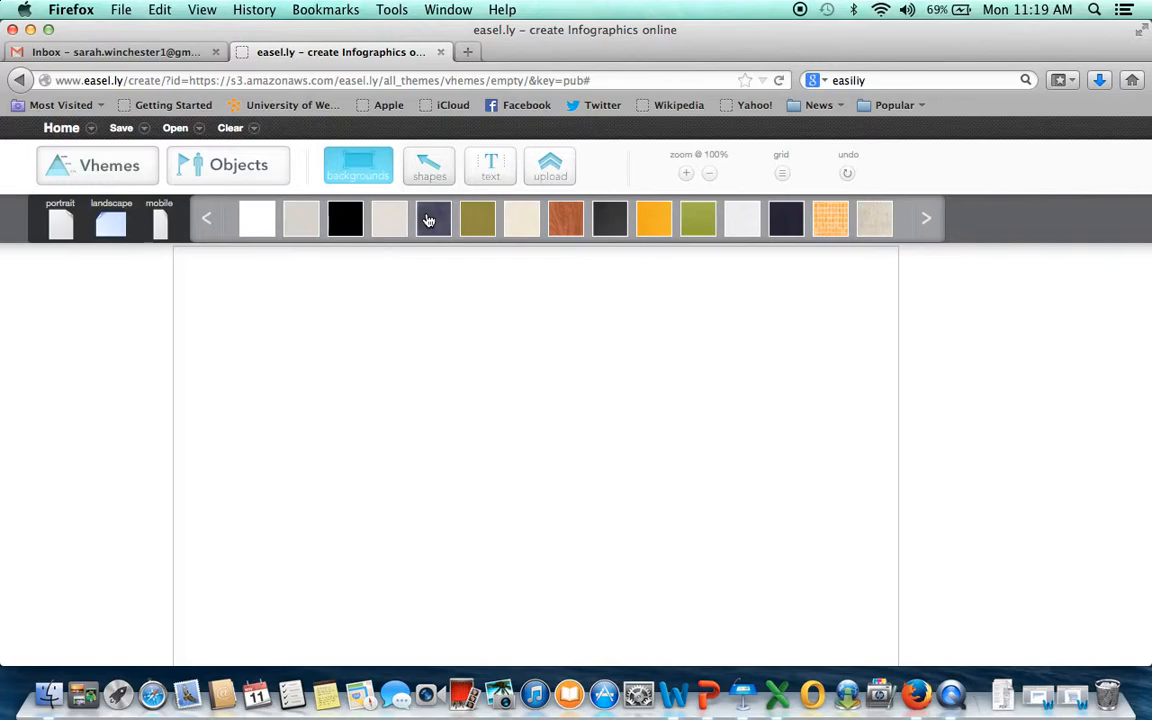
pyautogui.moveTo(430, 220); pyautogui.dragTo(436, 411)
pyautogui.scroll(-3, 743, 463)
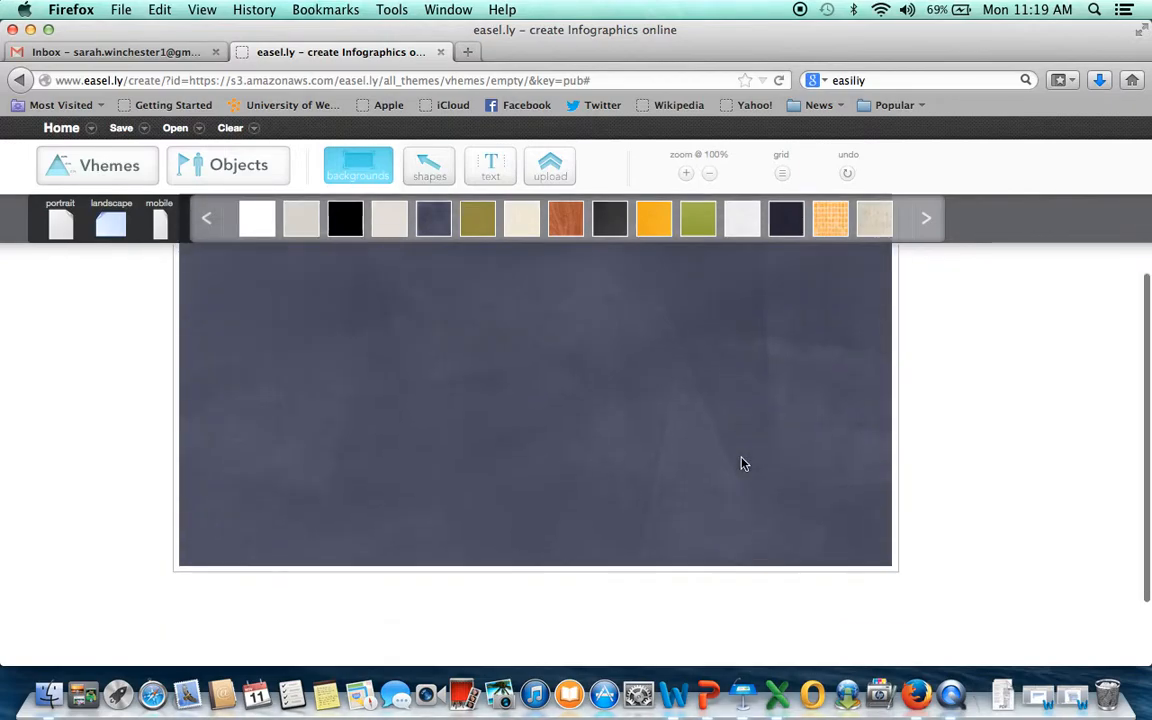
pyautogui.scroll(3, 743, 463)
pyautogui.moveTo(570, 234); pyautogui.dragTo(542, 478)
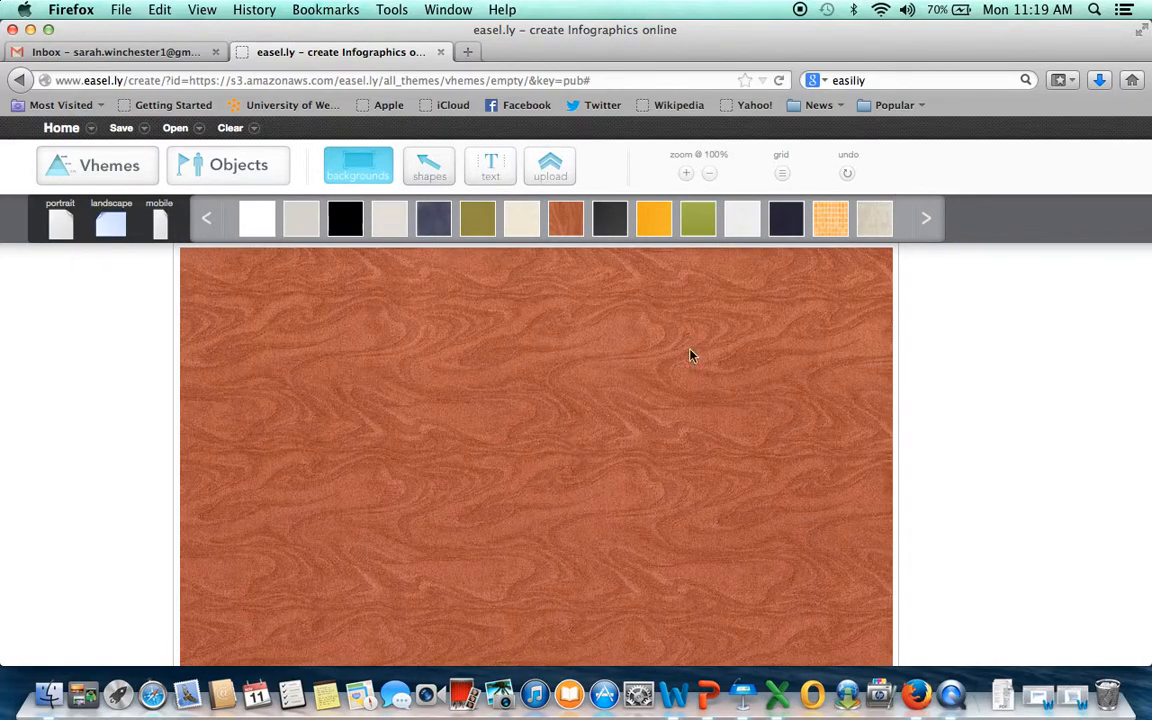
pyautogui.moveTo(748, 224); pyautogui.dragTo(712, 351)
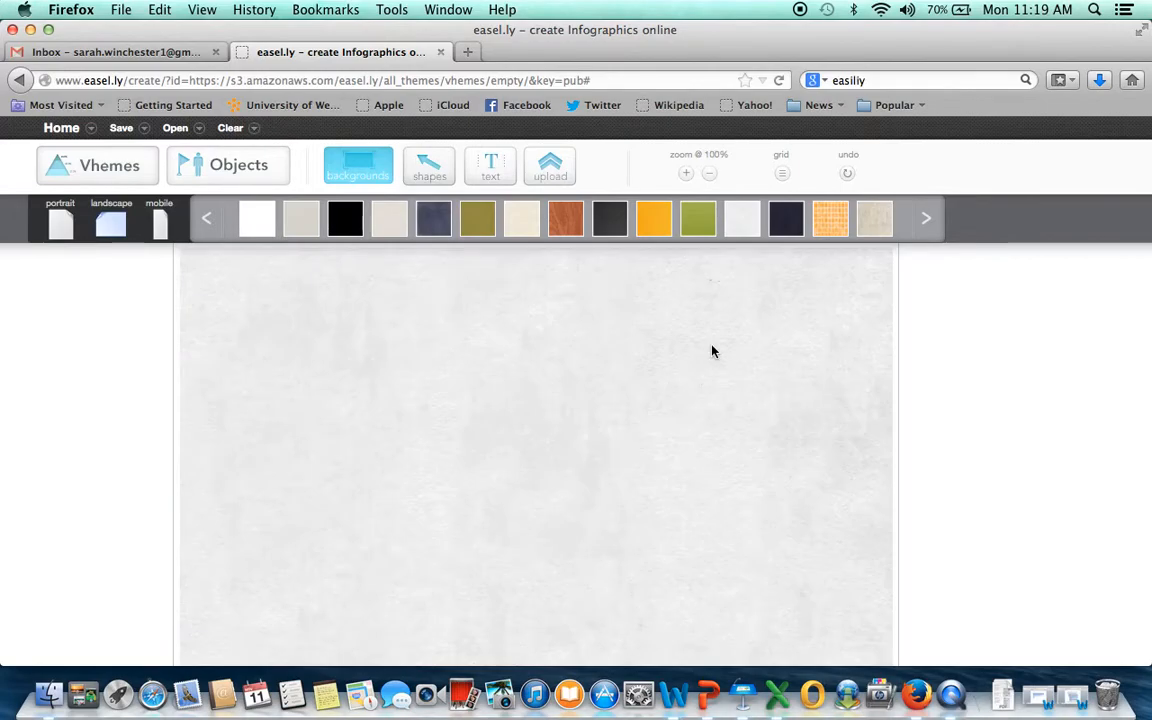
# - Try the vintage brown paper background on the canvas, and settle on the dark chalkboard one with a teal header band
pyautogui.moveTo(870, 218); pyautogui.dragTo(762, 432)
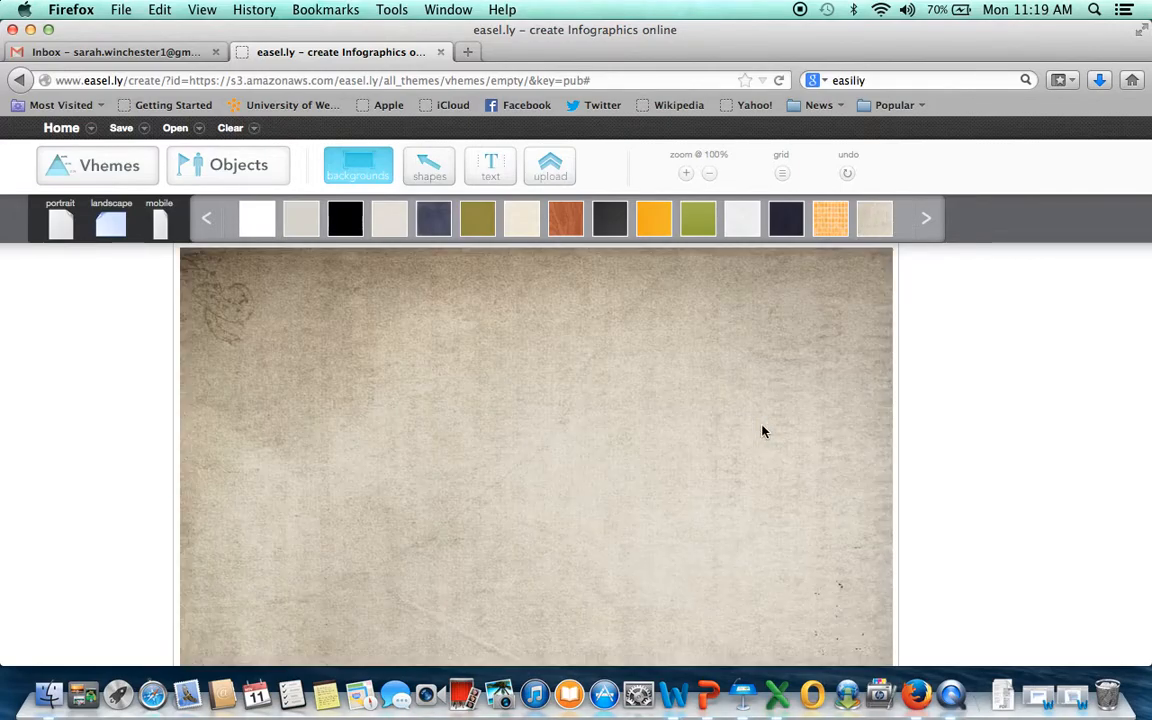
pyautogui.click(928, 219)
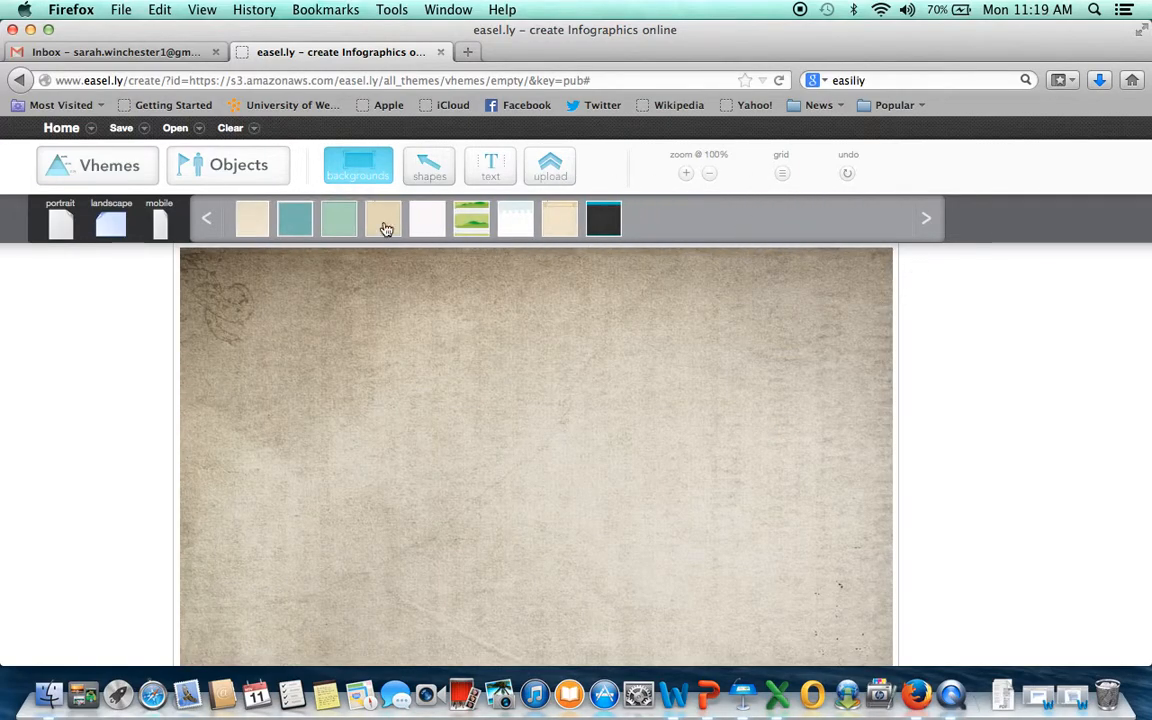
pyautogui.moveTo(605, 222); pyautogui.dragTo(502, 425)
pyautogui.scroll(-10, 643, 437)
pyautogui.scroll(9, 644, 439)
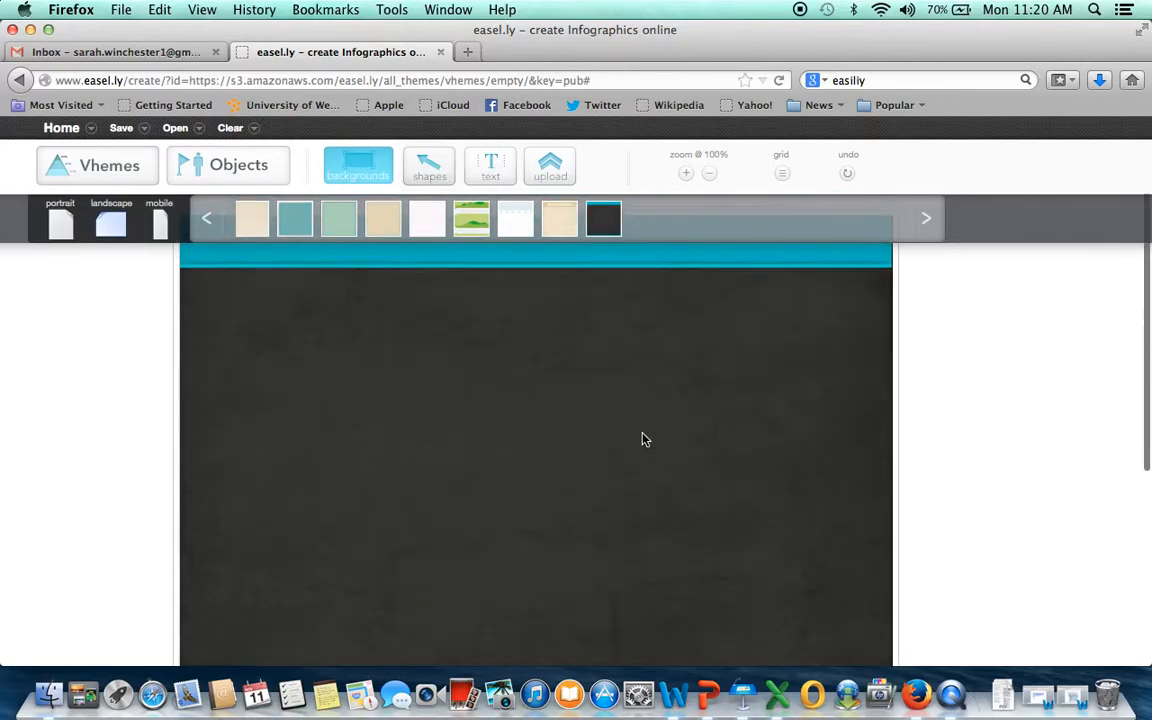
# - Add a title text near the top of the canvas reading "How Infographics Can Be Used in the Classroom"
pyautogui.click(479, 164)
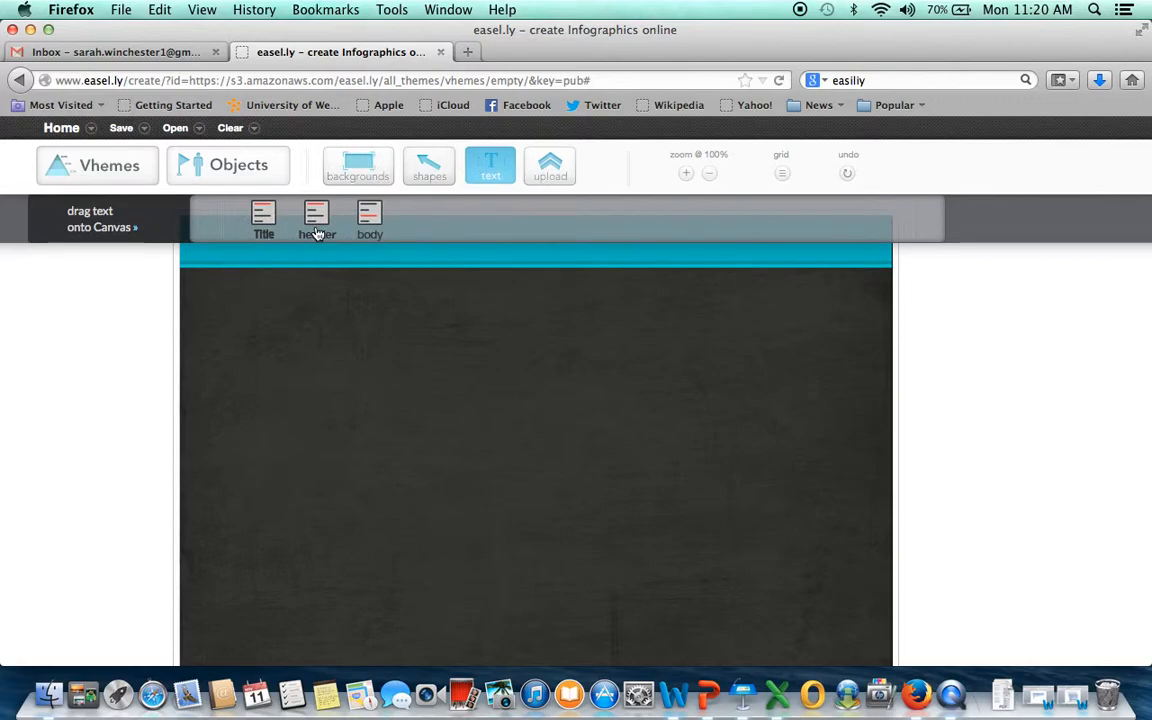
pyautogui.moveTo(262, 215); pyautogui.dragTo(498, 314)
pyautogui.doubleClick(498, 313)
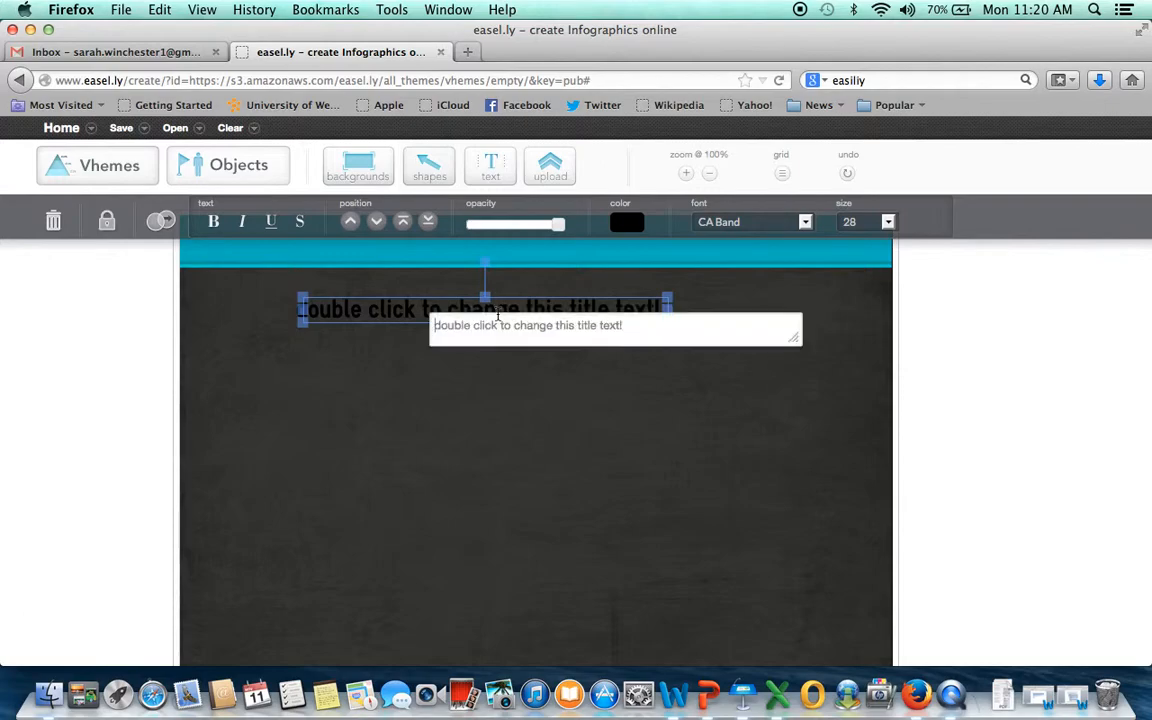
pyautogui.moveTo(659, 327); pyautogui.dragTo(440, 320)
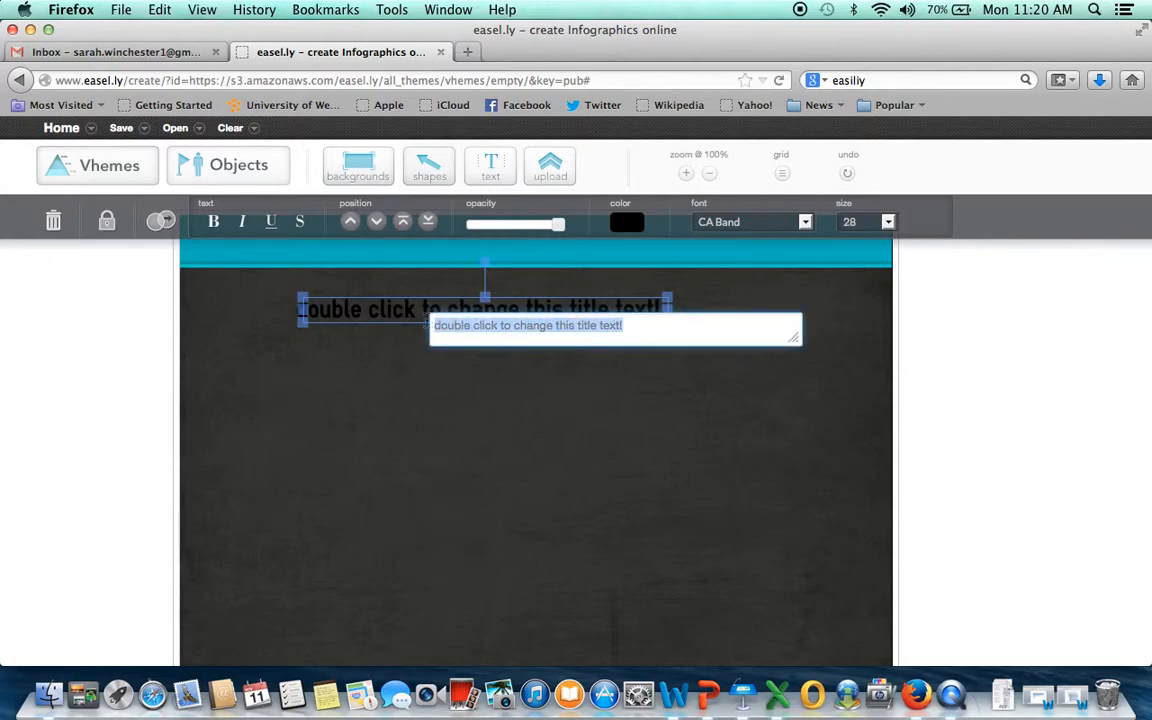
pyautogui.write('How Infographics c')
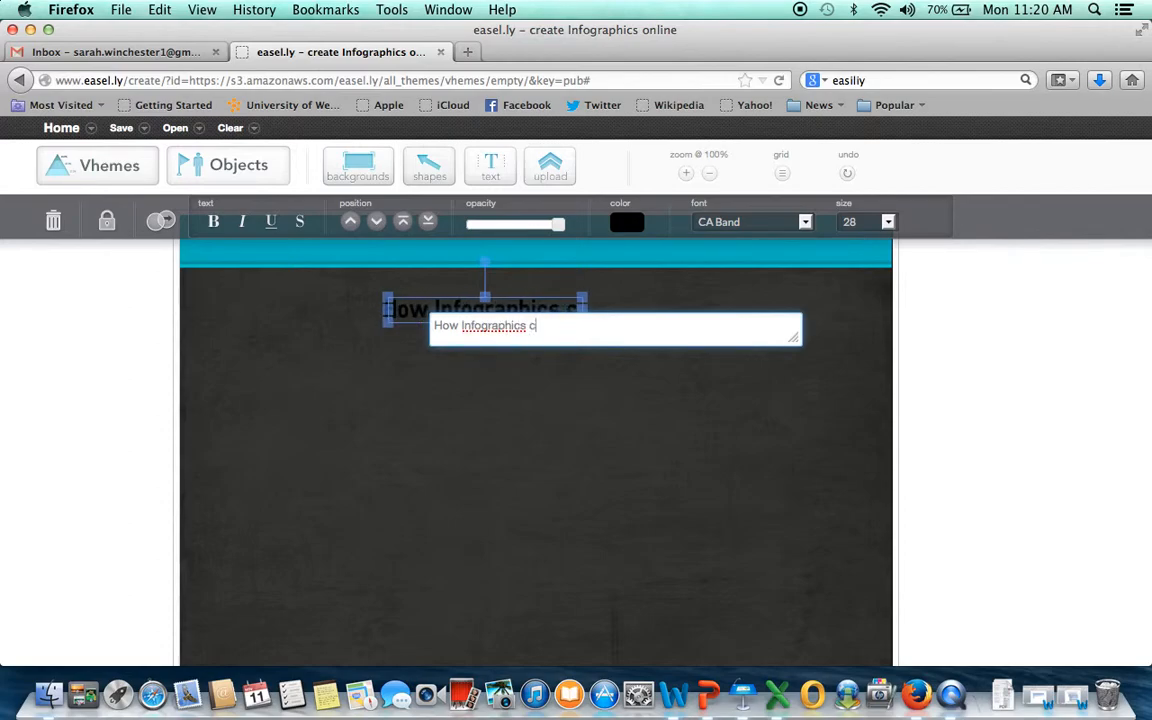
pyautogui.press('BackSpace')
pyautogui.write('Can Be Use')
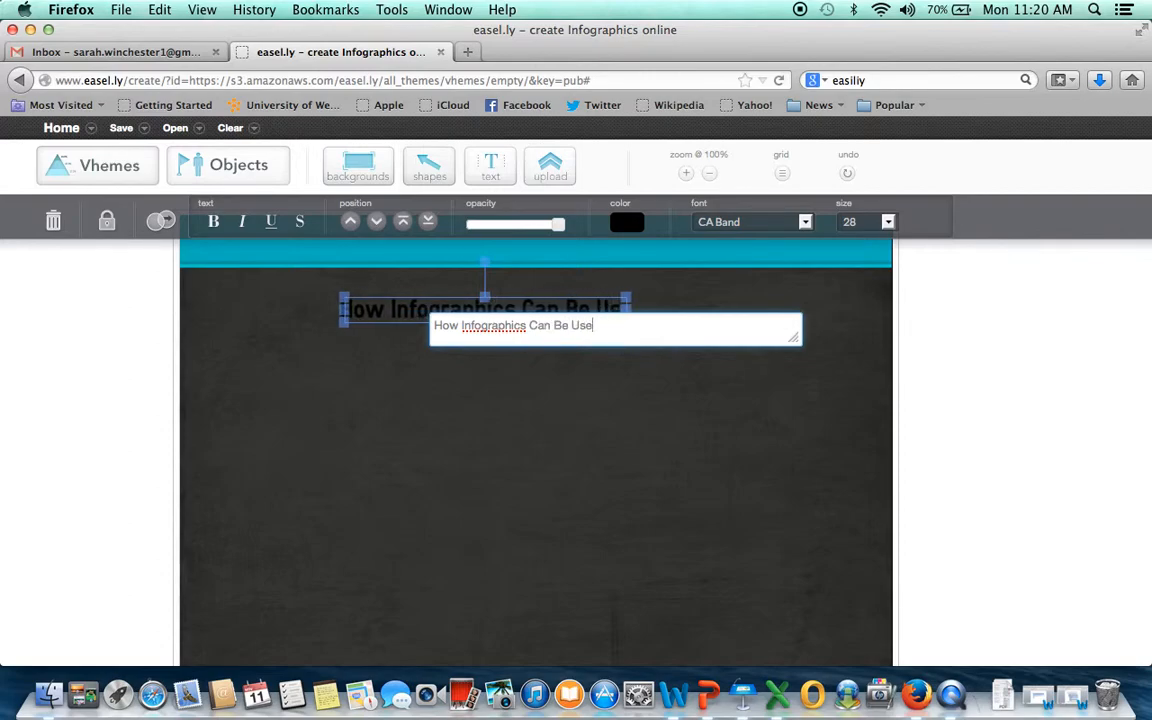
pyautogui.write('d in th')
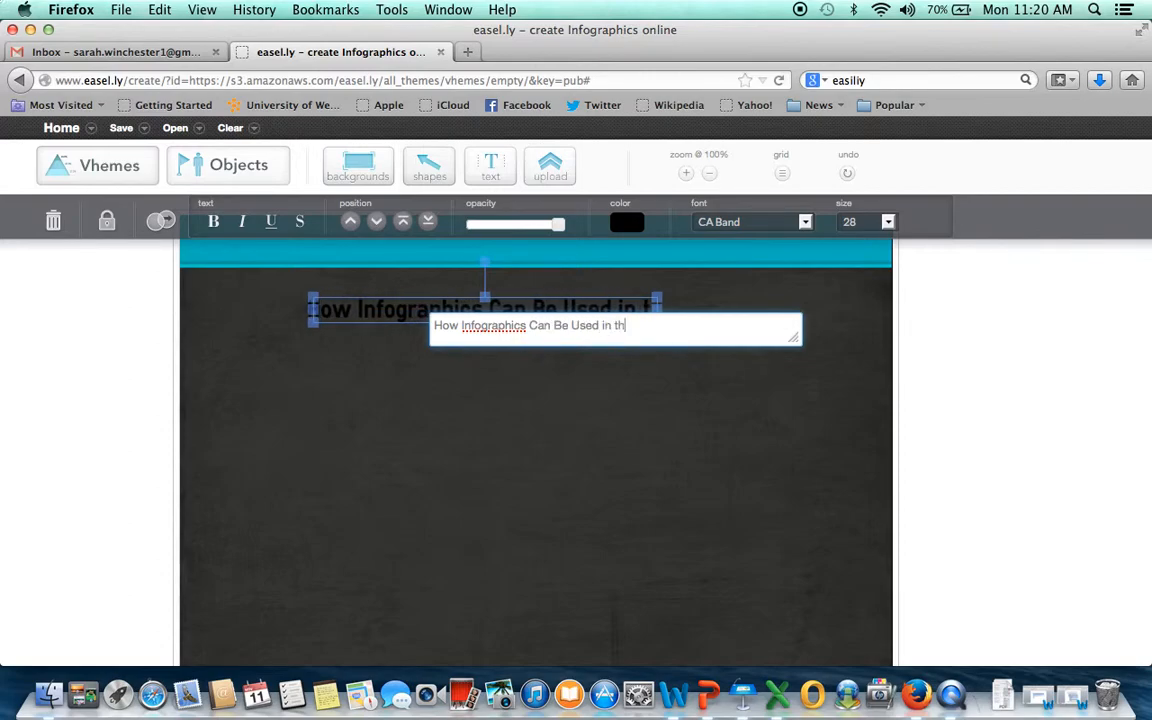
pyautogui.write('e Classroom')
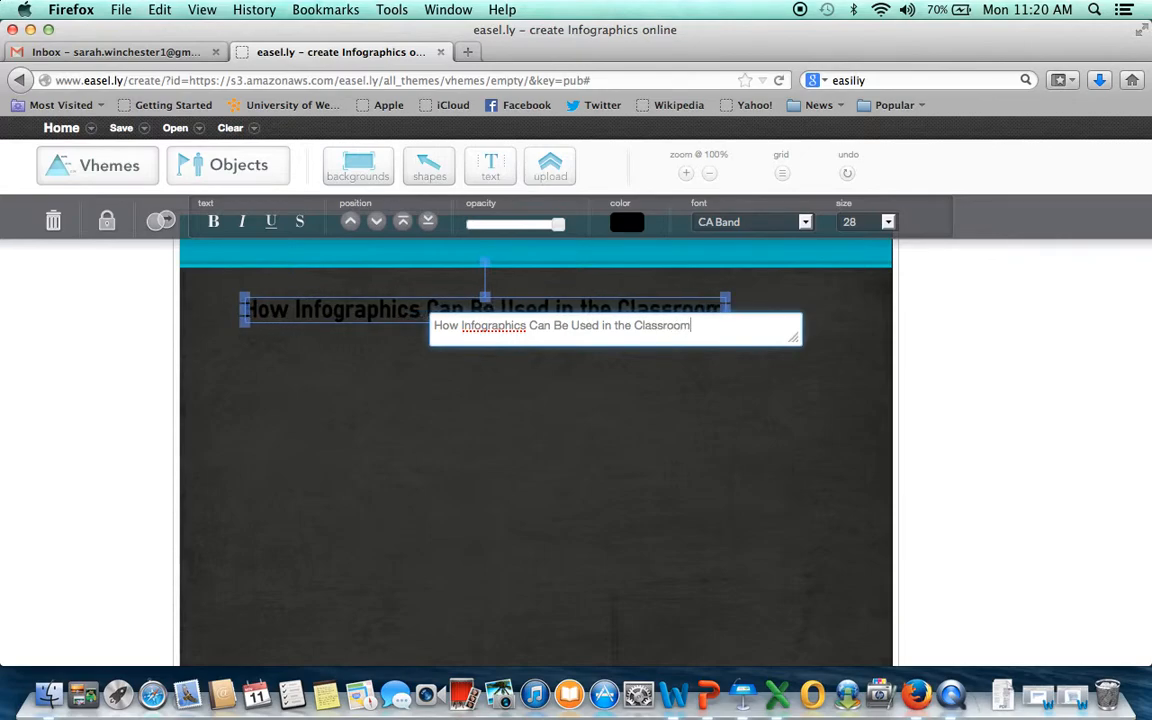
pyautogui.click(550, 463)
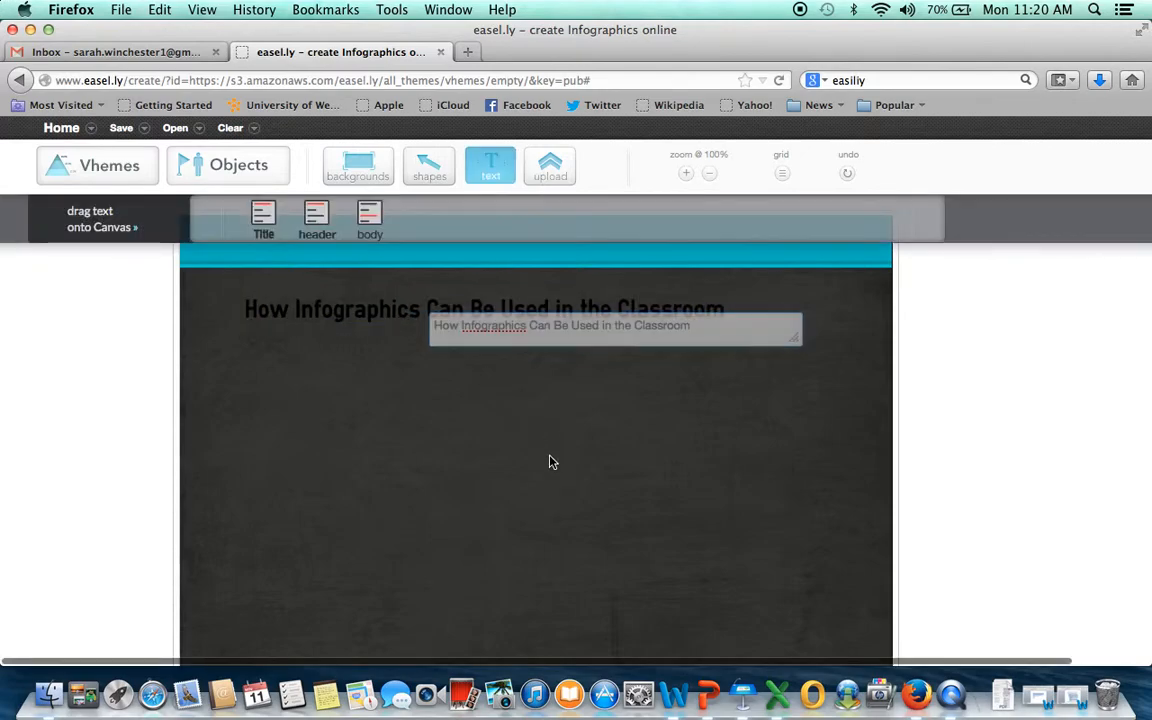
# - Shift the title slightly to the right and colour its text white
pyautogui.moveTo(614, 306); pyautogui.dragTo(652, 305)
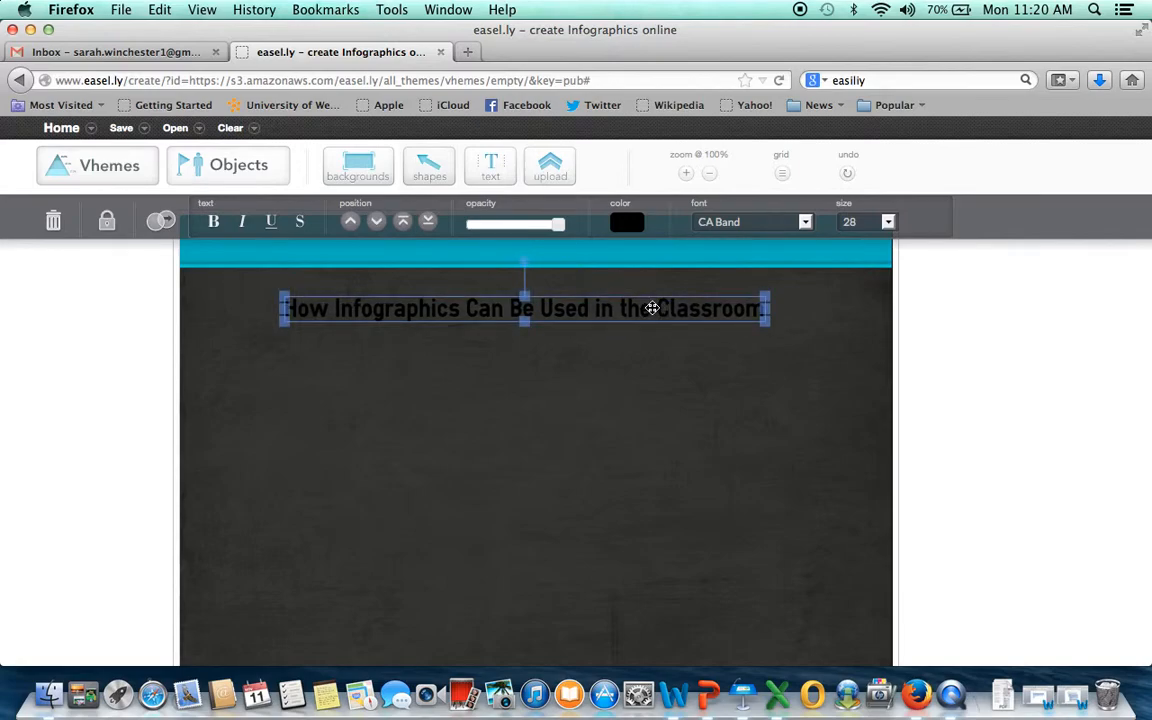
pyautogui.doubleClick(652, 308)
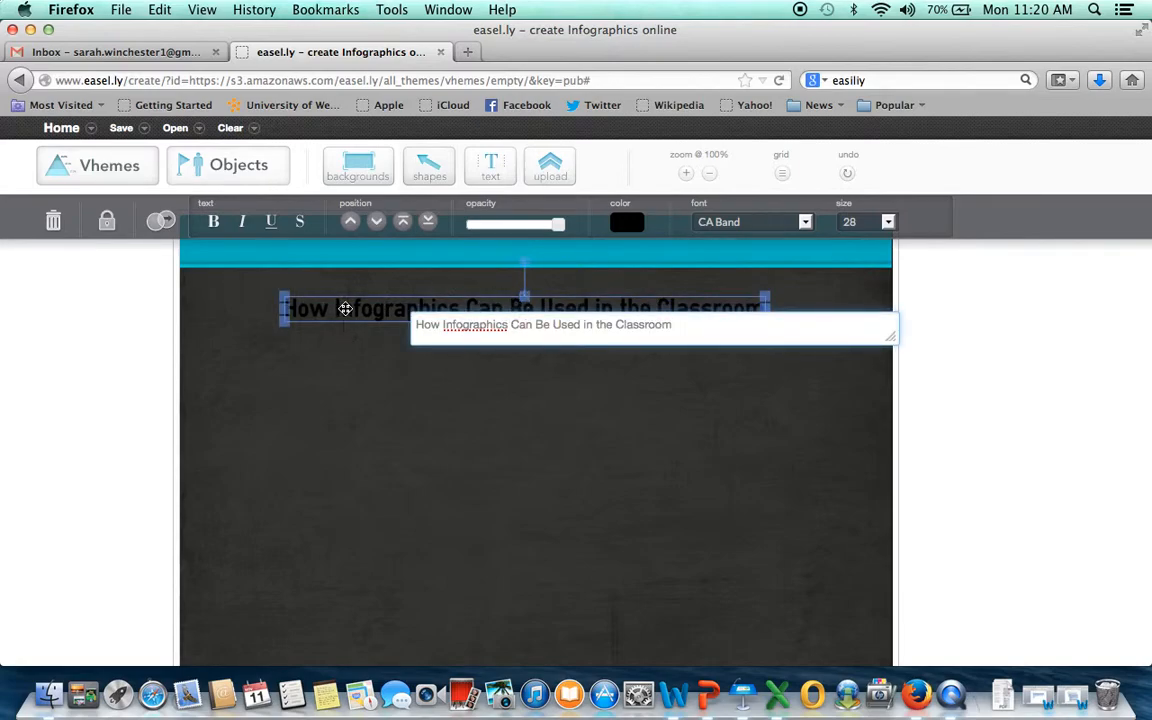
pyautogui.click(629, 224)
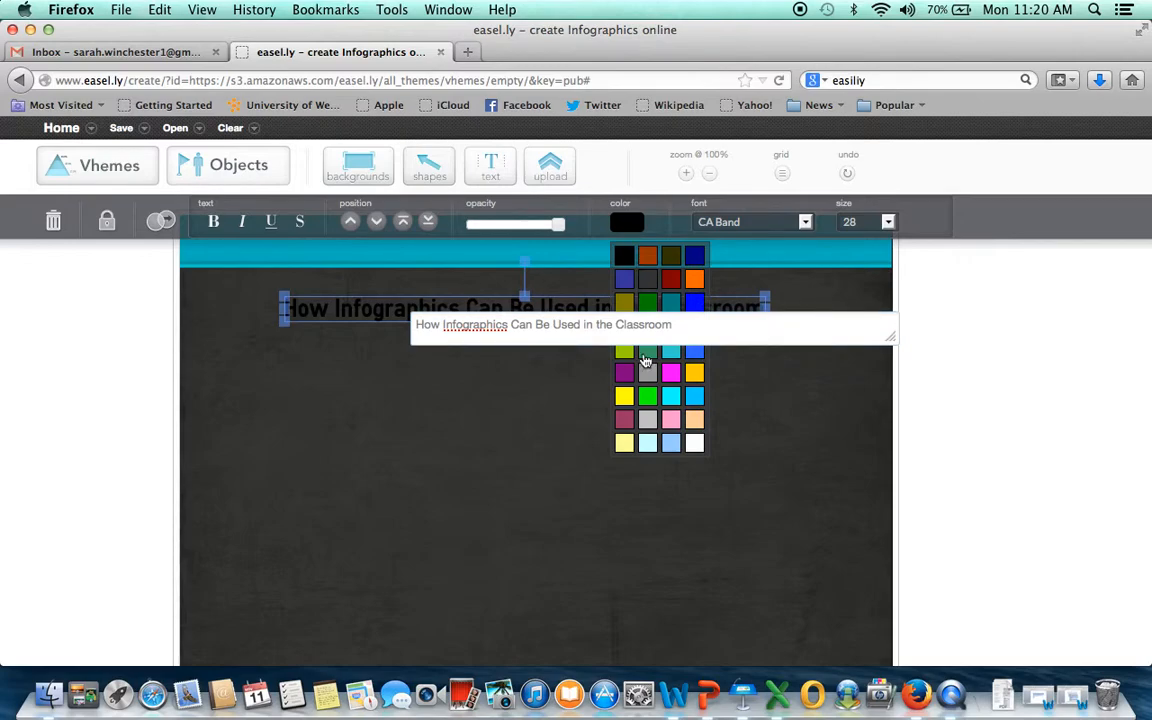
pyautogui.click(694, 442)
pyautogui.click(585, 436)
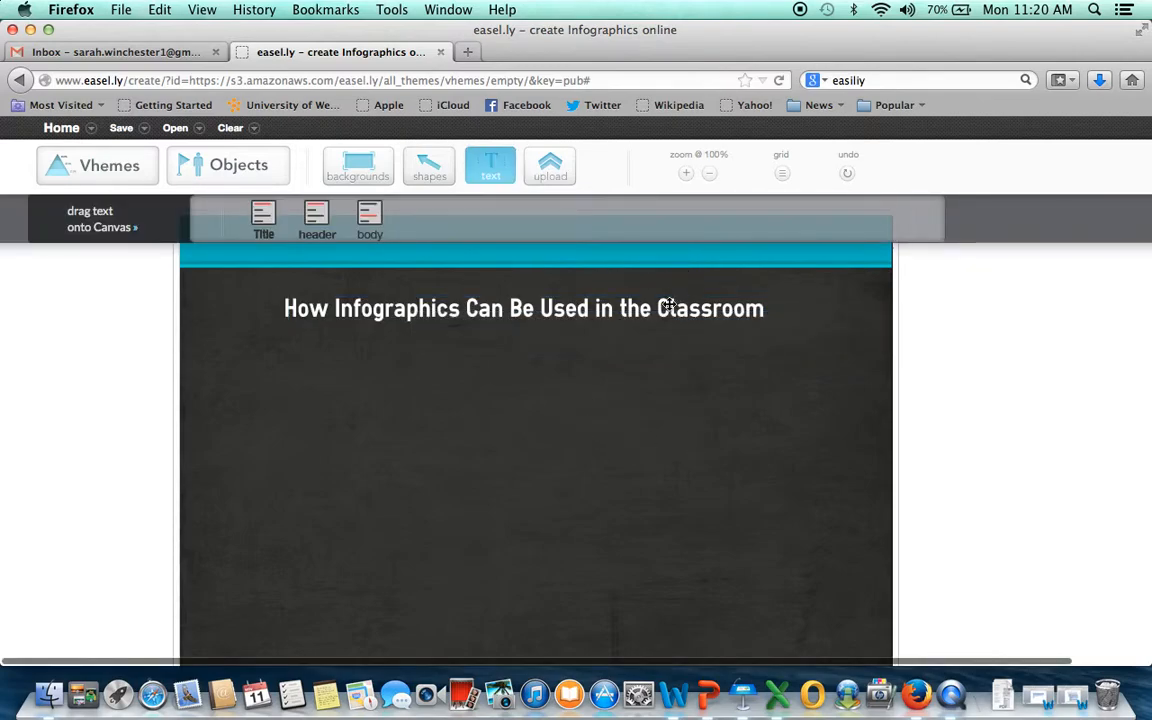
# - Try the Delicious and Tallys fonts on the title, and settle on Deja Vu
pyautogui.click(663, 308)
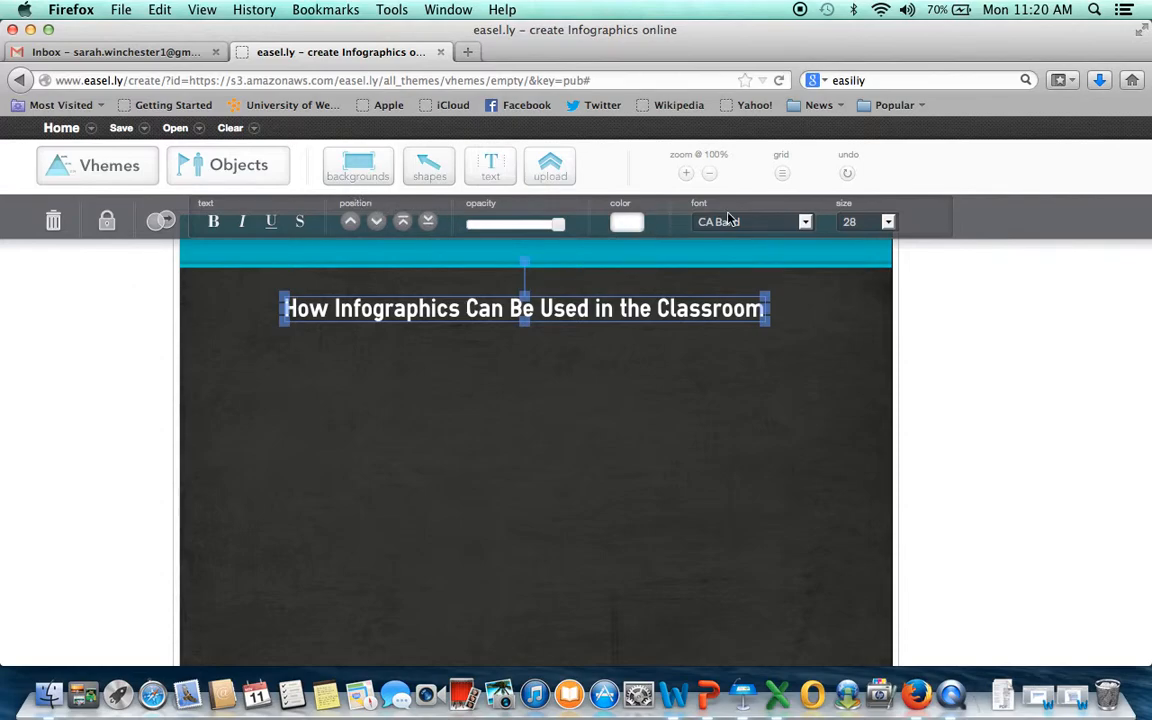
pyautogui.click(805, 222)
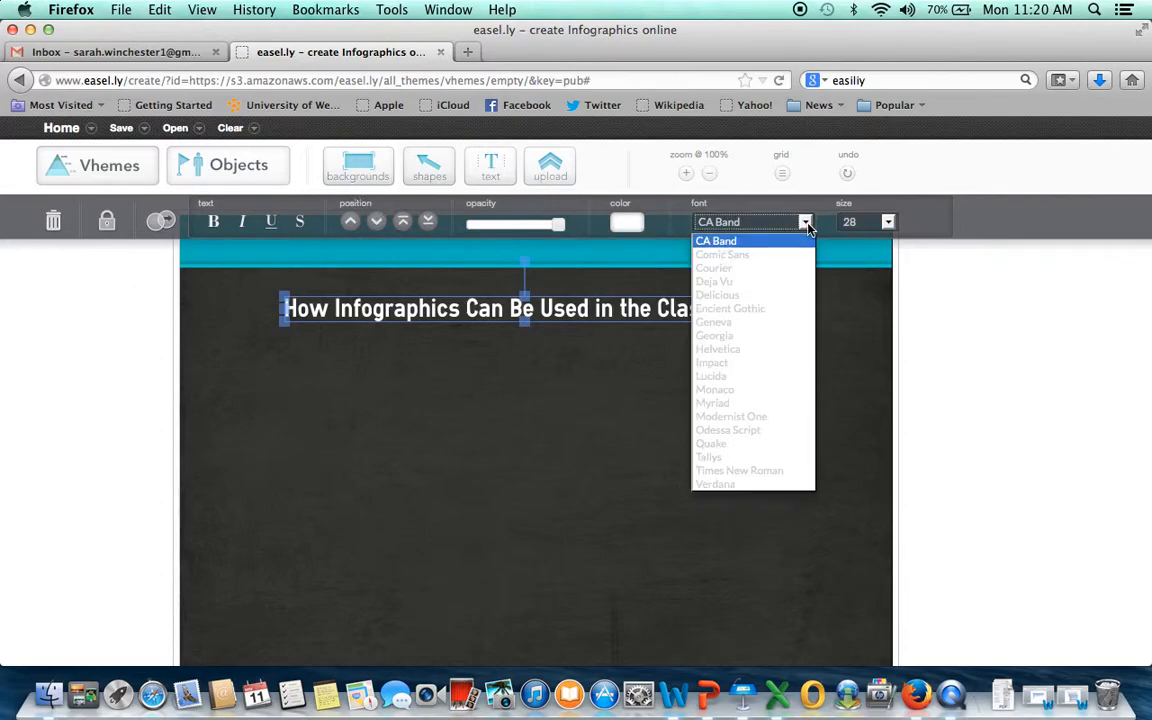
pyautogui.click(735, 295)
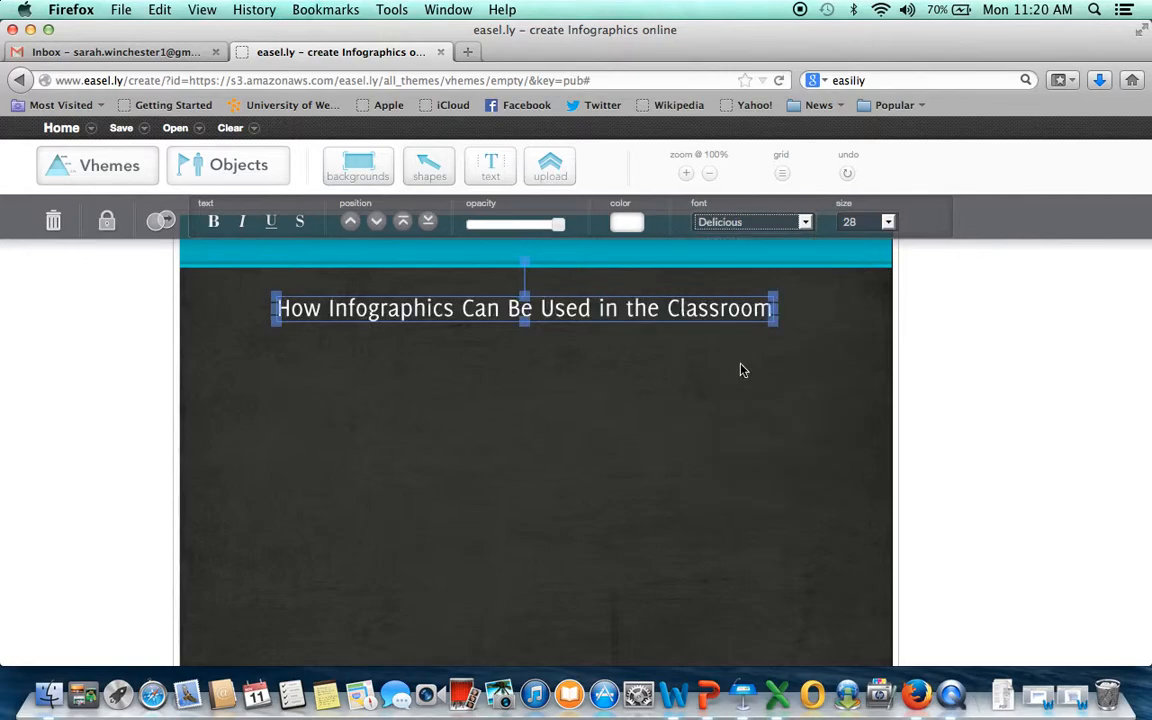
pyautogui.click(808, 222)
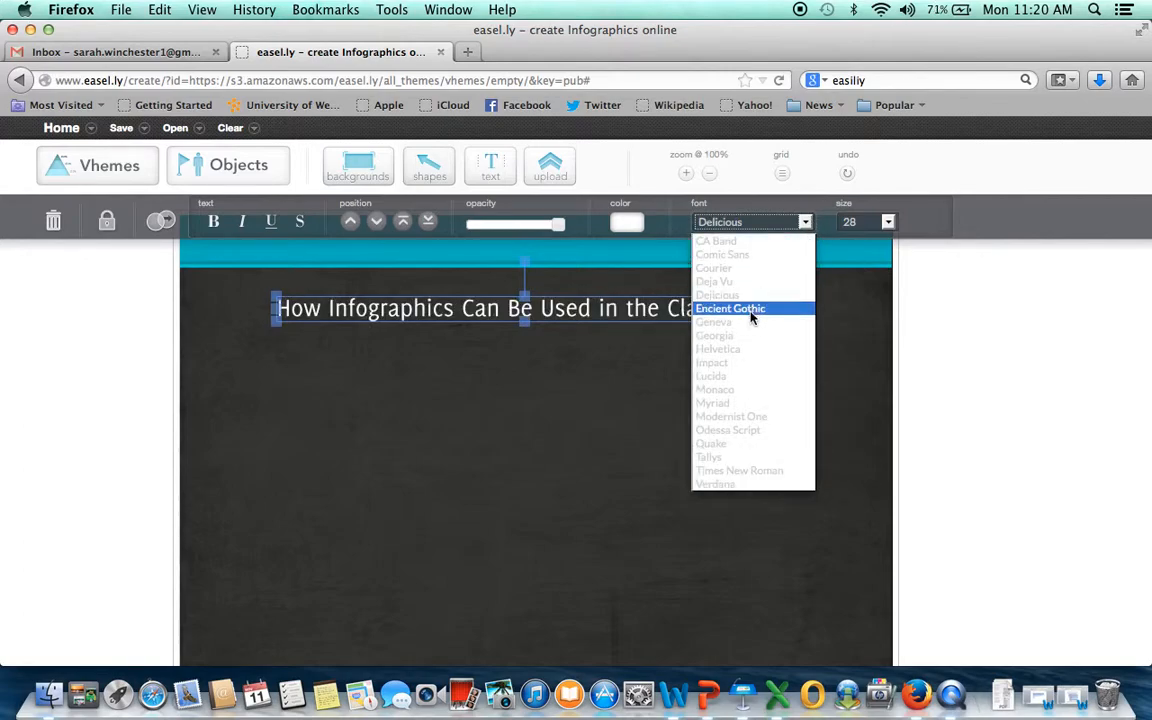
pyautogui.click(733, 459)
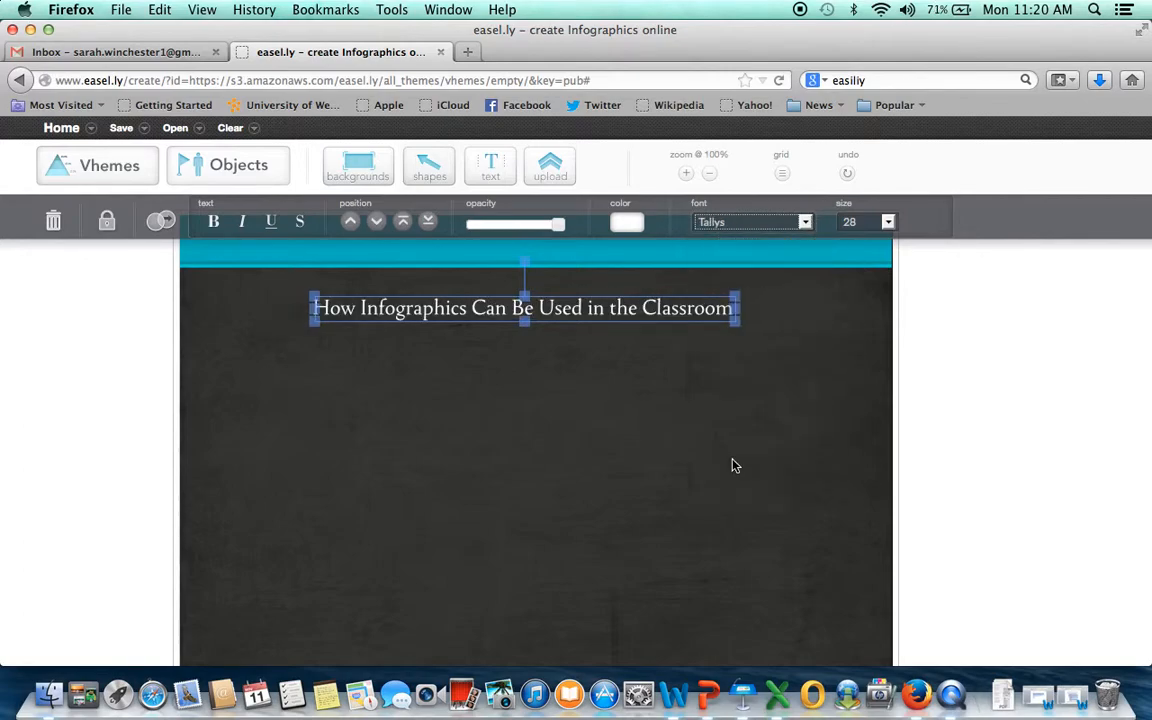
pyautogui.click(806, 222)
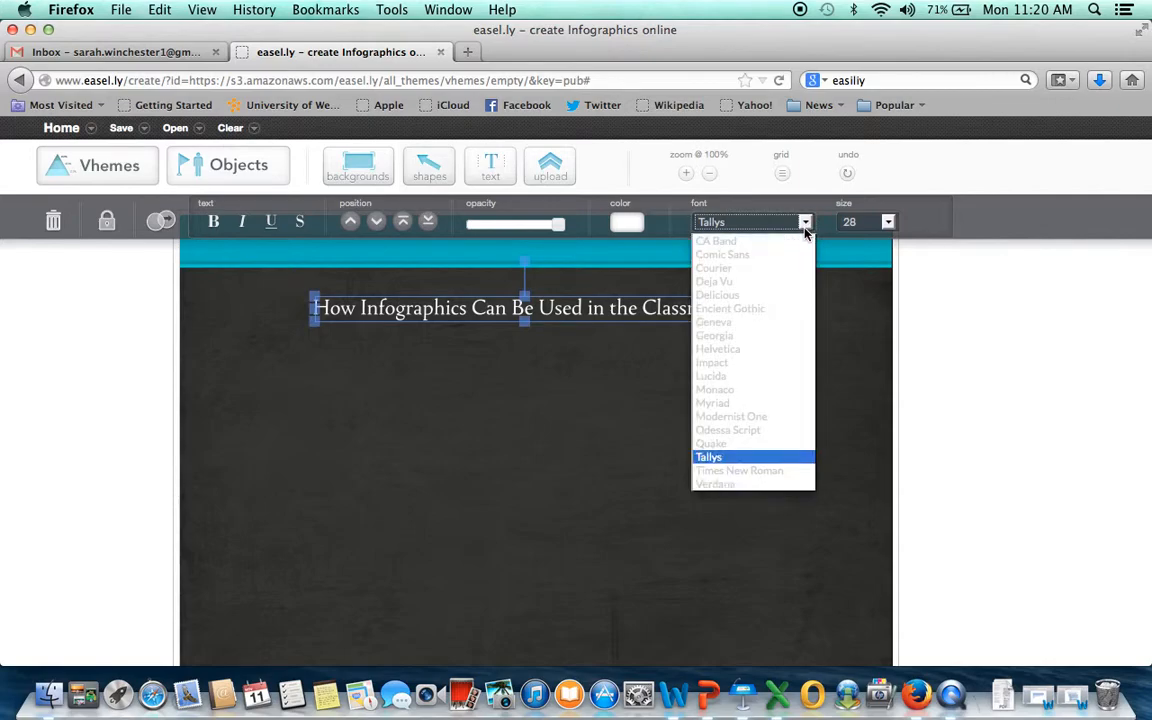
pyautogui.click(734, 282)
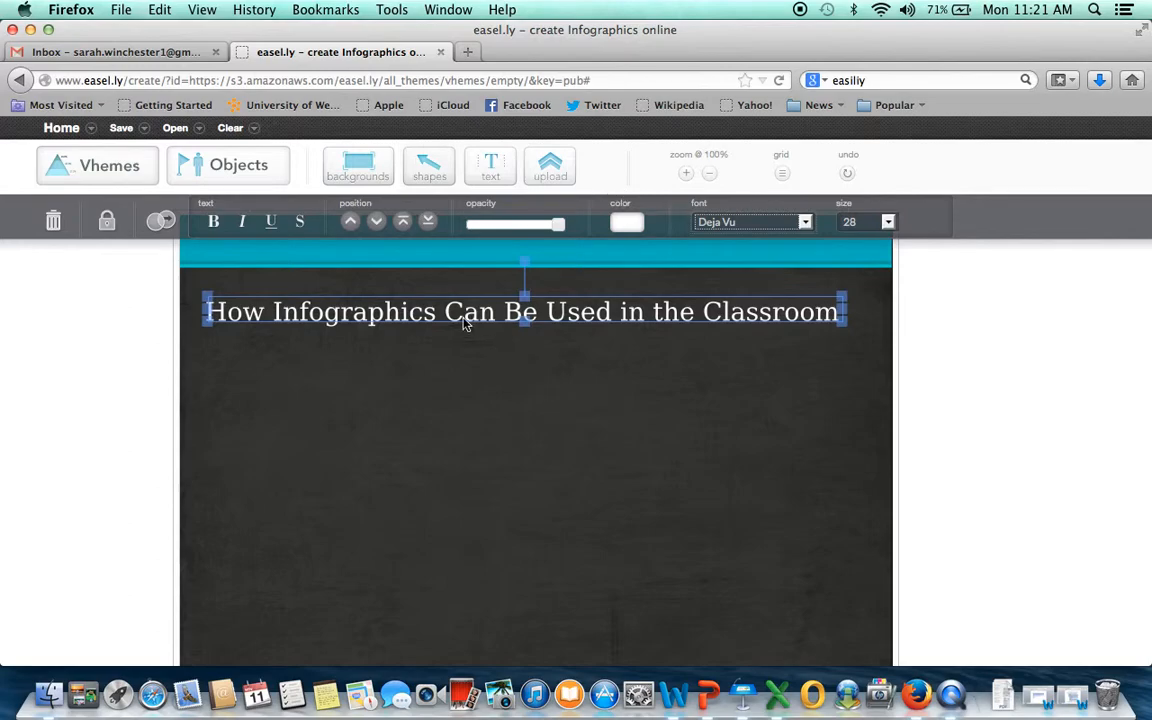
# - Try minimum opacity and the bold, italic, underline and shadow styles on the title, restoring its plain, fully opaque look
pyautogui.moveTo(557, 229); pyautogui.dragTo(462, 234)
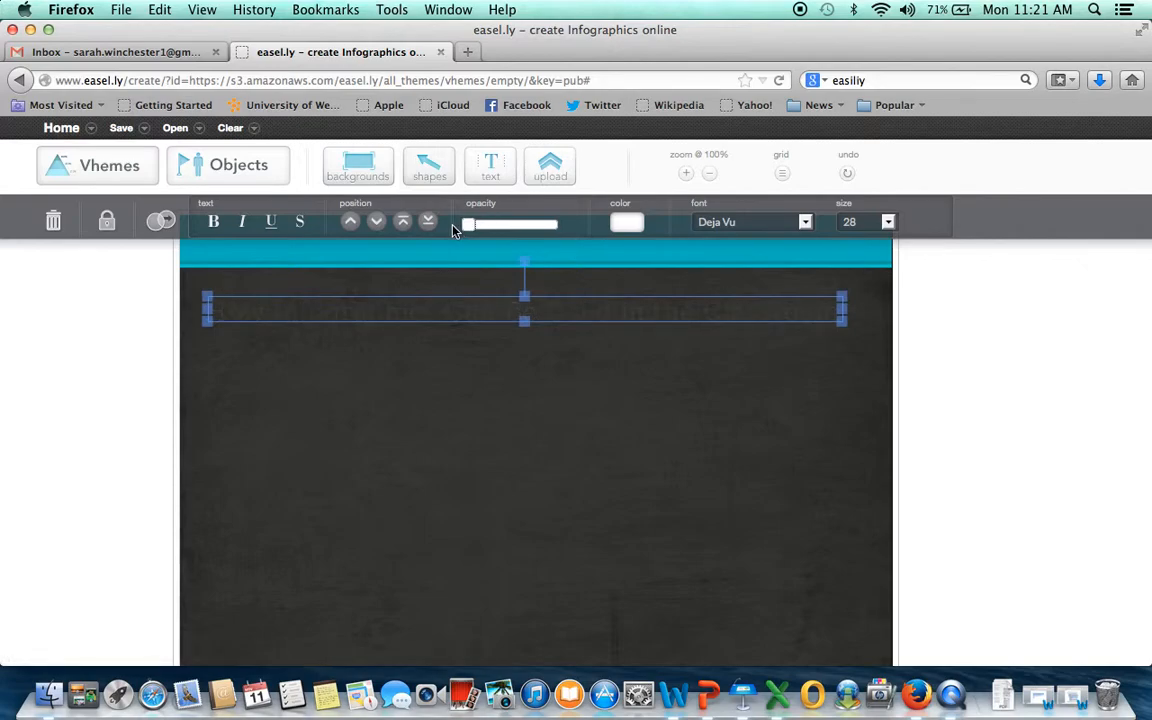
pyautogui.moveTo(465, 226); pyautogui.dragTo(661, 239)
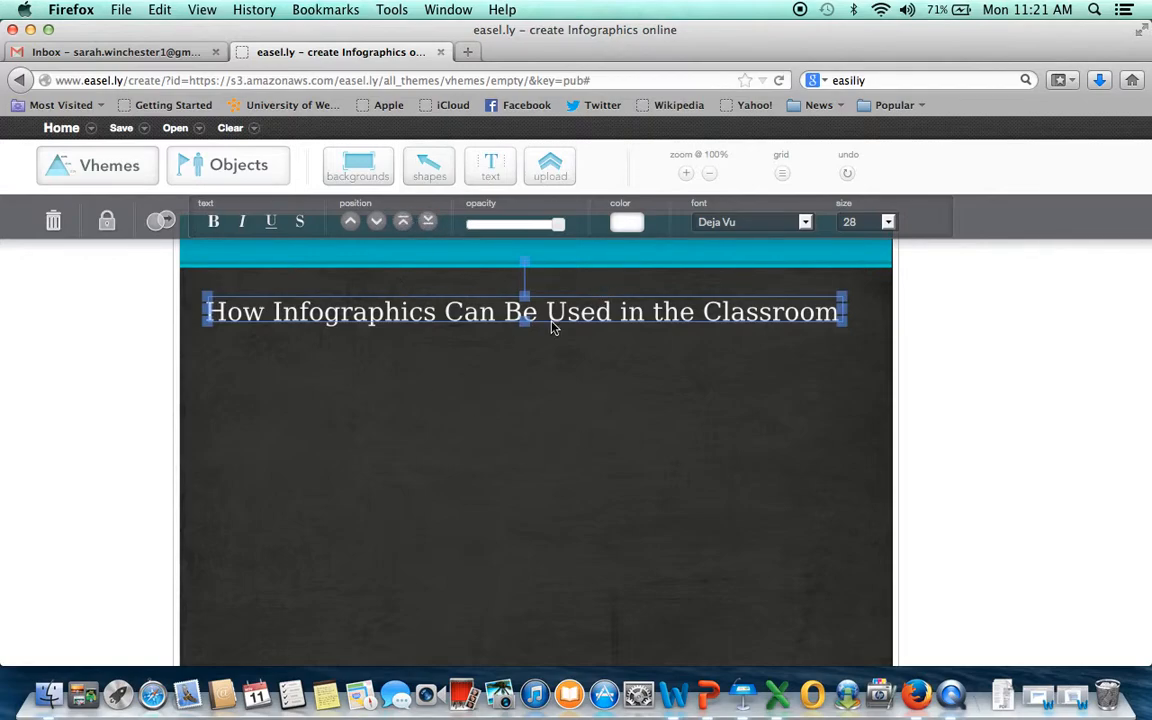
pyautogui.click(213, 222)
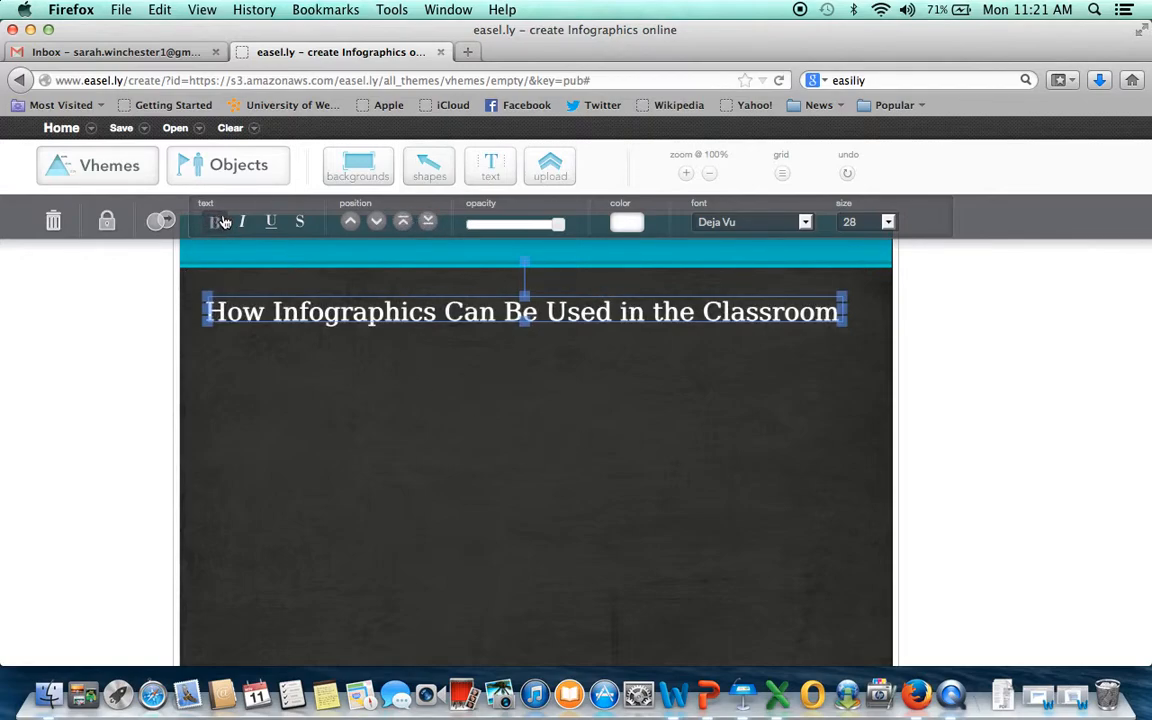
pyautogui.click(242, 224)
pyautogui.click(269, 224)
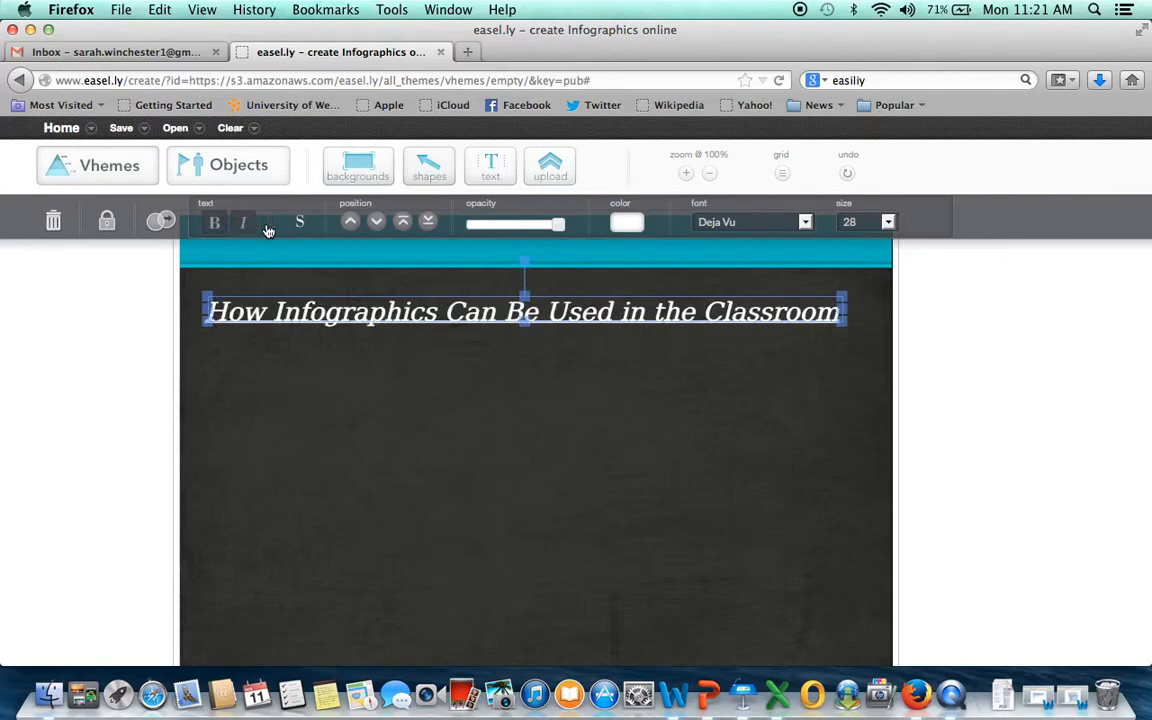
pyautogui.click(301, 223)
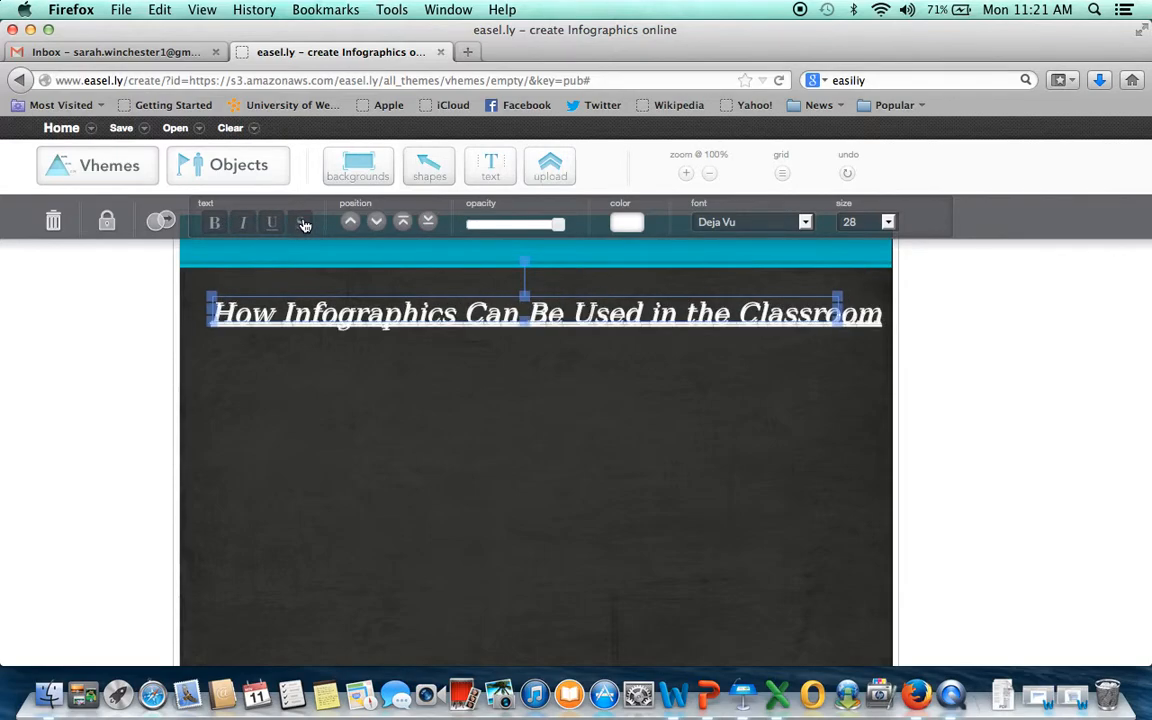
pyautogui.click(270, 224)
pyautogui.click(242, 228)
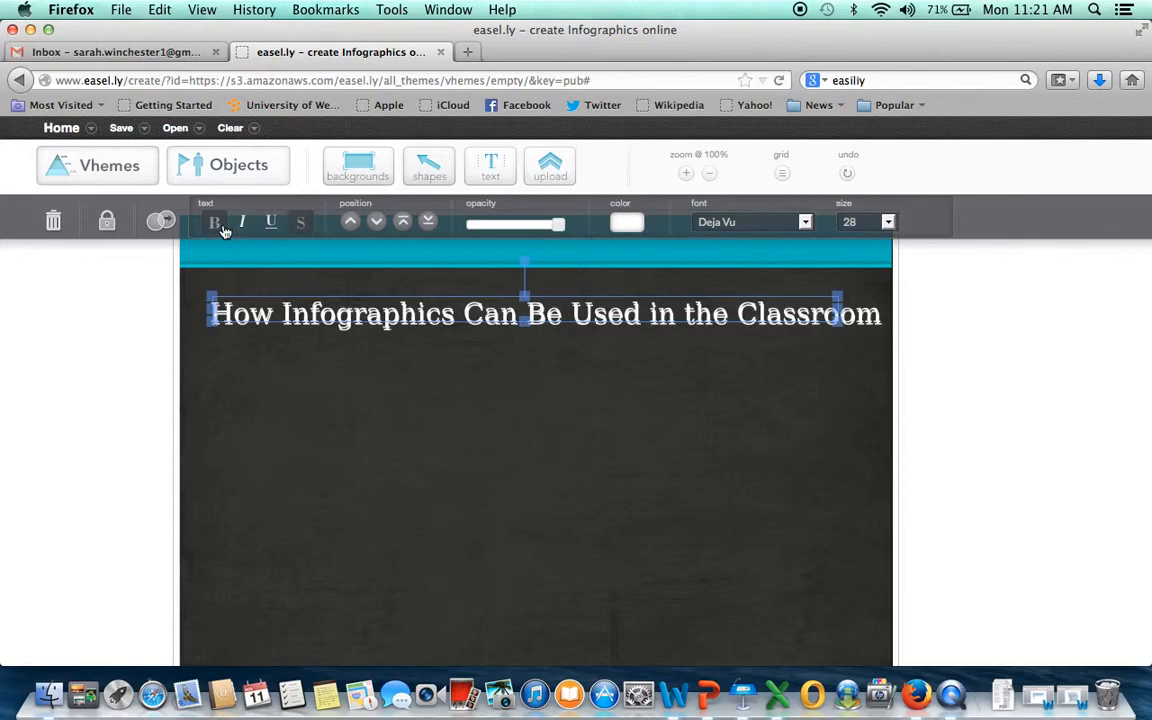
pyautogui.click(222, 226)
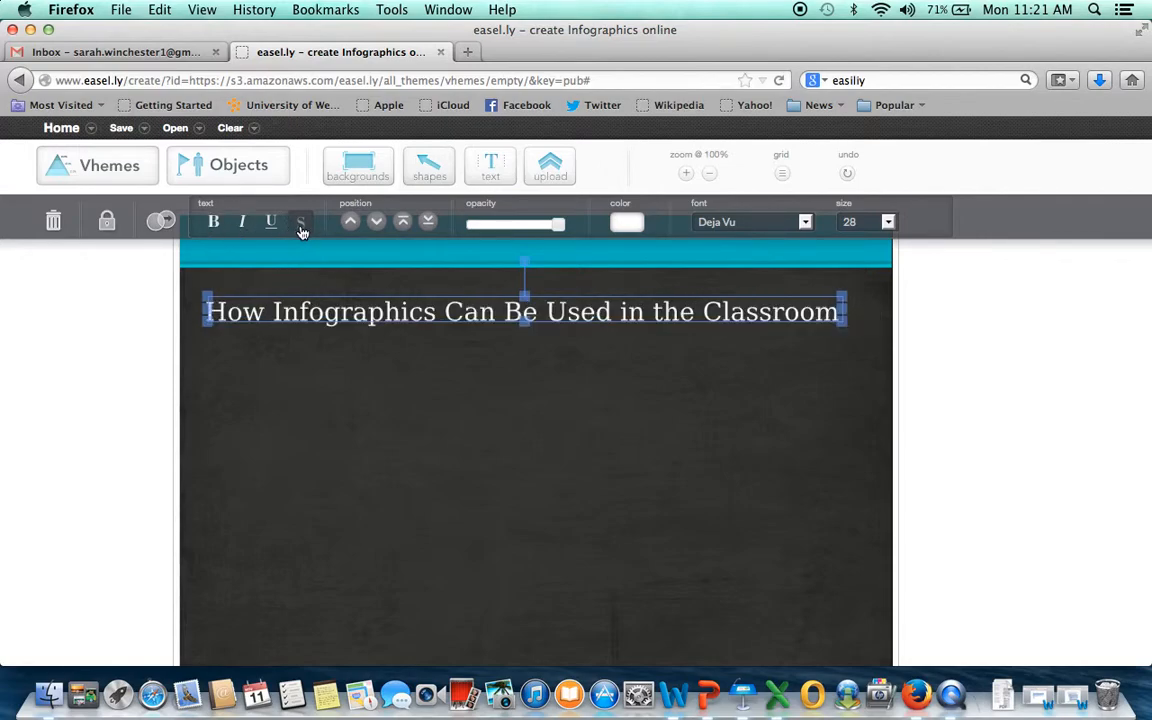
pyautogui.click(468, 543)
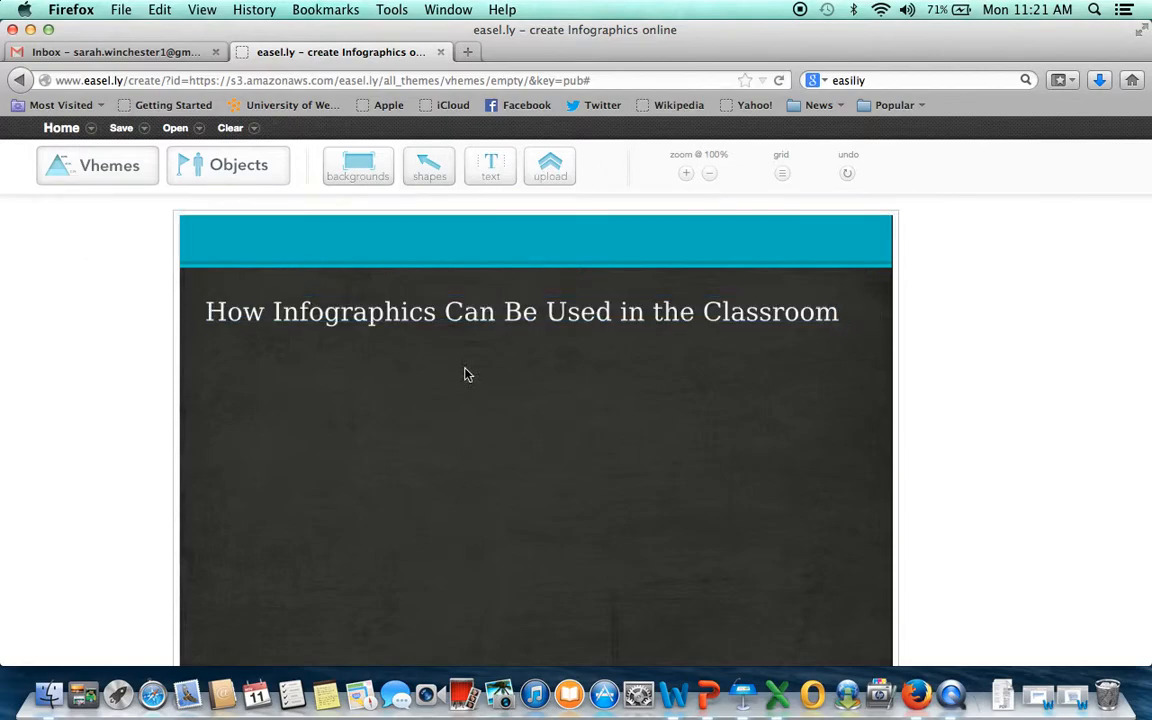
# - Browse the available shapes through to the second page
pyautogui.click(430, 168)
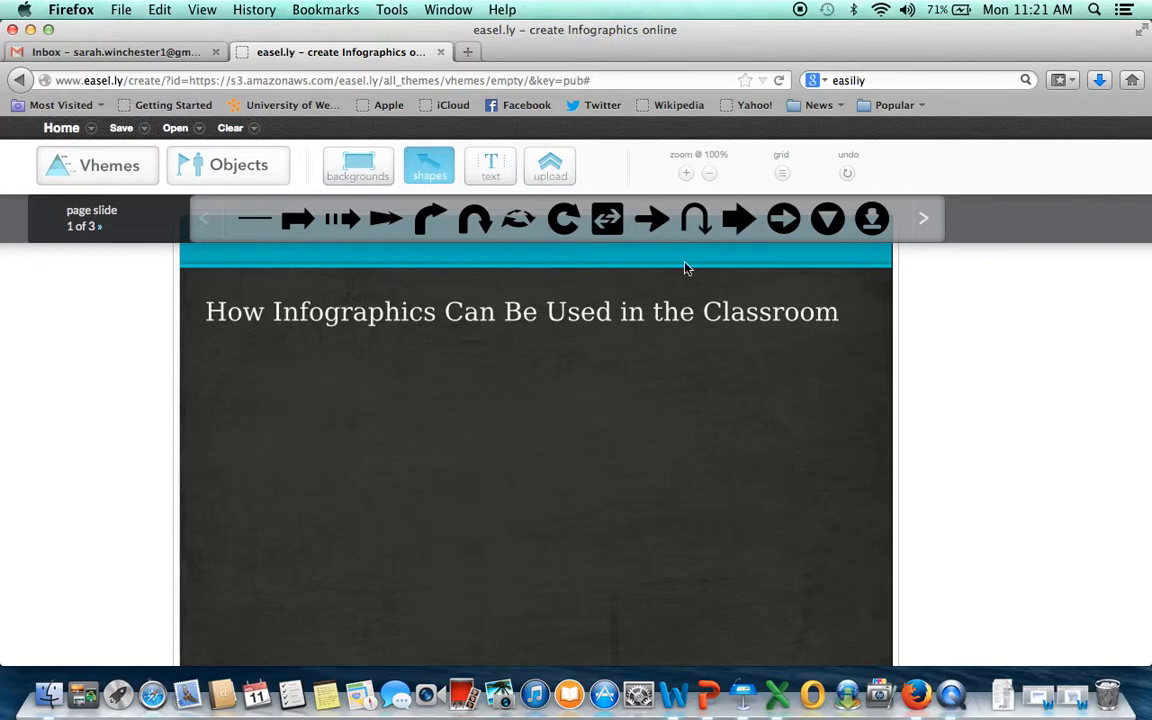
pyautogui.click(923, 219)
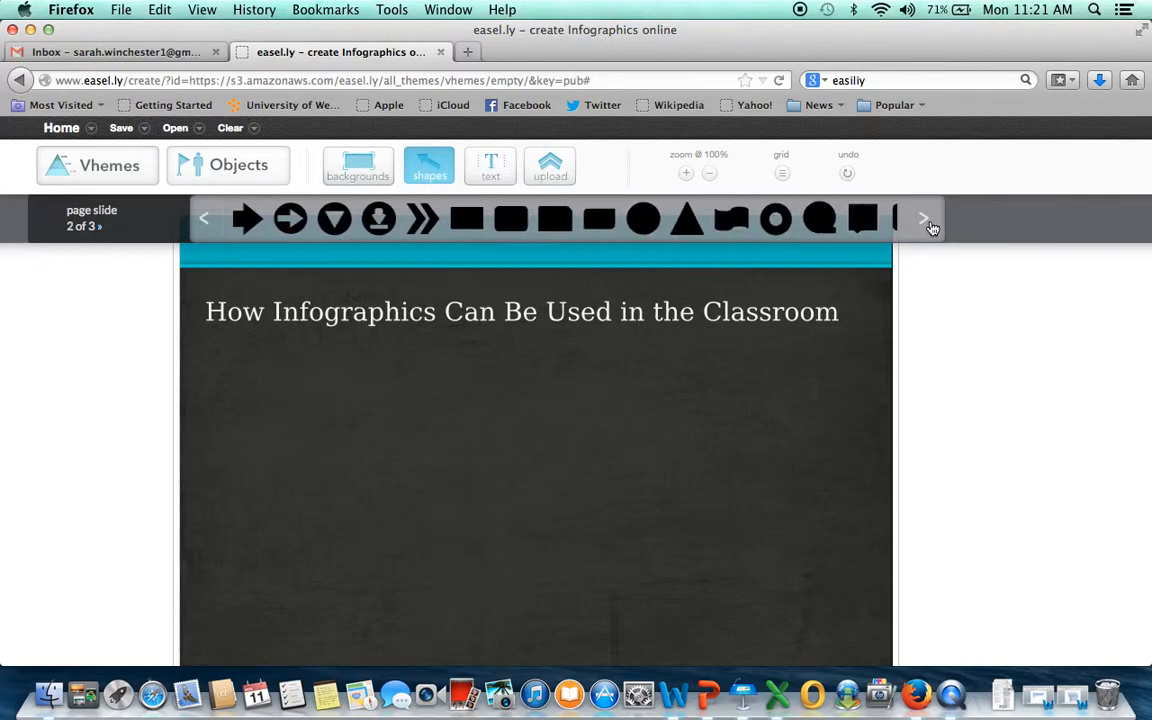
# - Show the grid over the canvas and move the title to the horizontal centre below the teal band
pyautogui.click(781, 176)
pyautogui.scroll(-5, 622, 490)
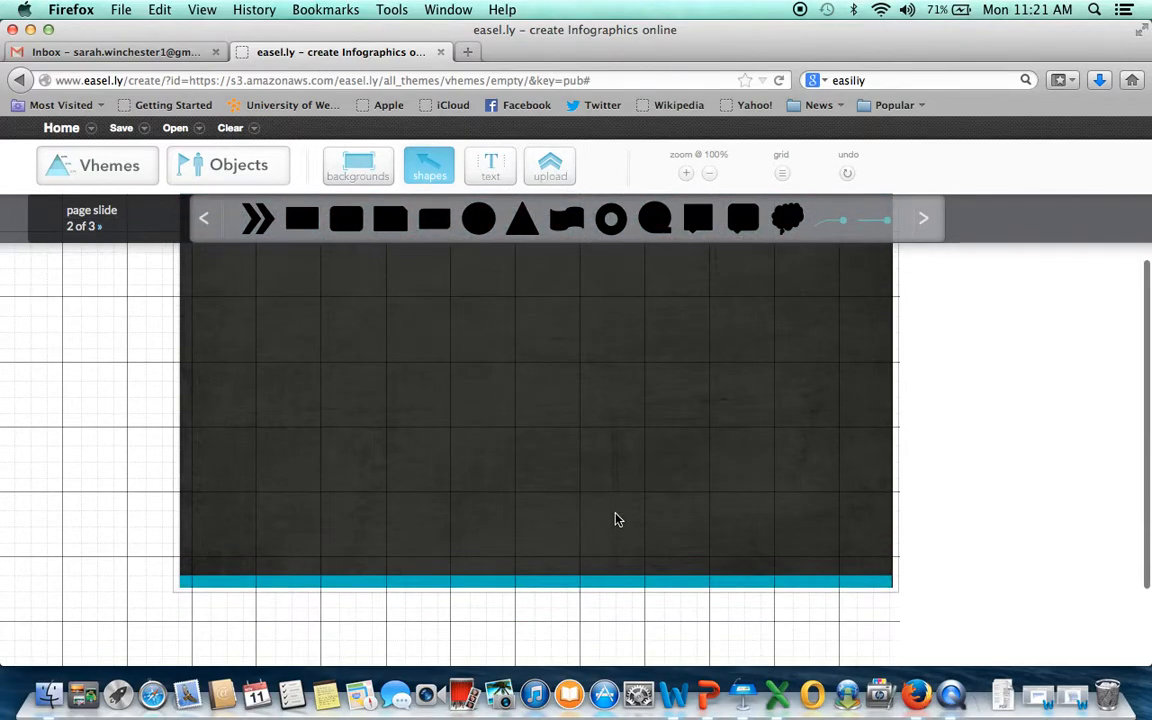
pyautogui.scroll(5, 614, 517)
pyautogui.moveTo(531, 332); pyautogui.dragTo(548, 332)
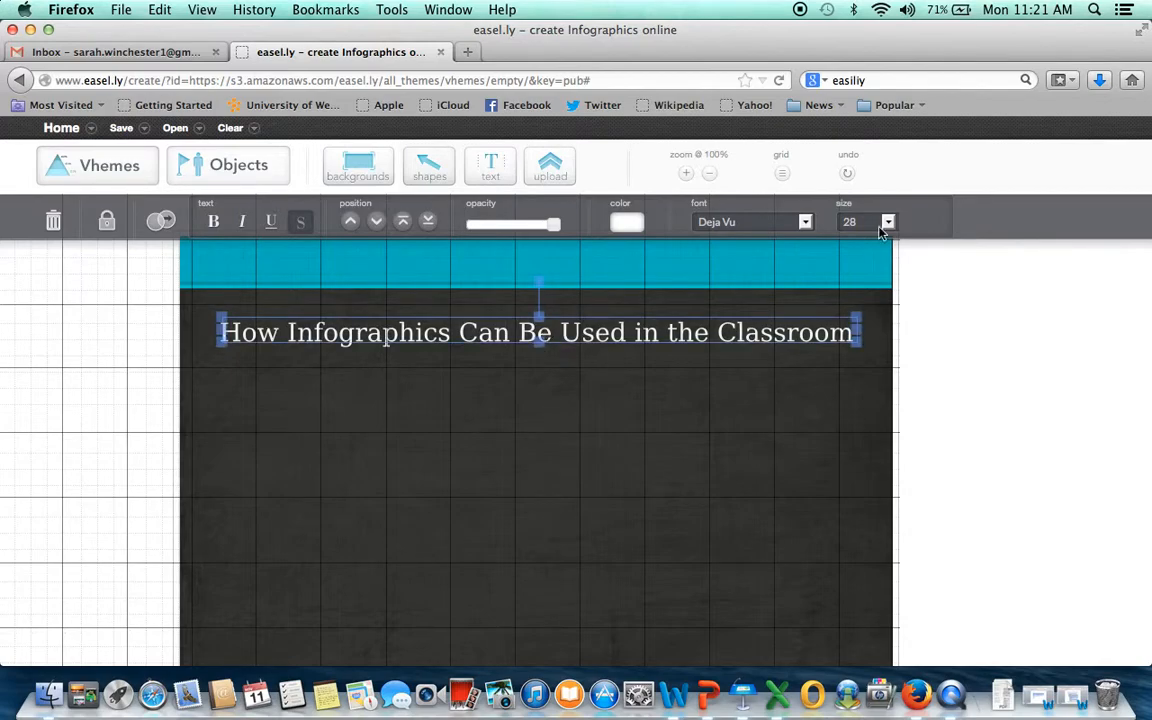
pyautogui.click(867, 382)
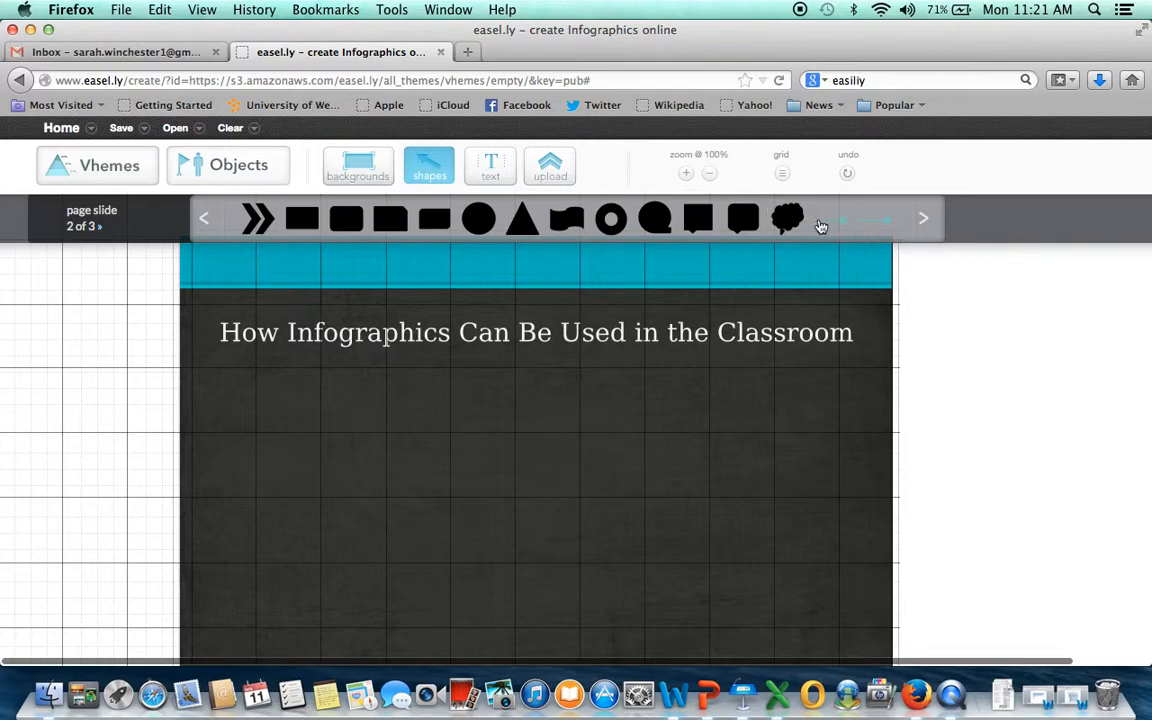
# - Add the thought-bubble shape to the canvas beneath the word "Classroom" in the title and select it
pyautogui.moveTo(797, 222); pyautogui.dragTo(764, 419)
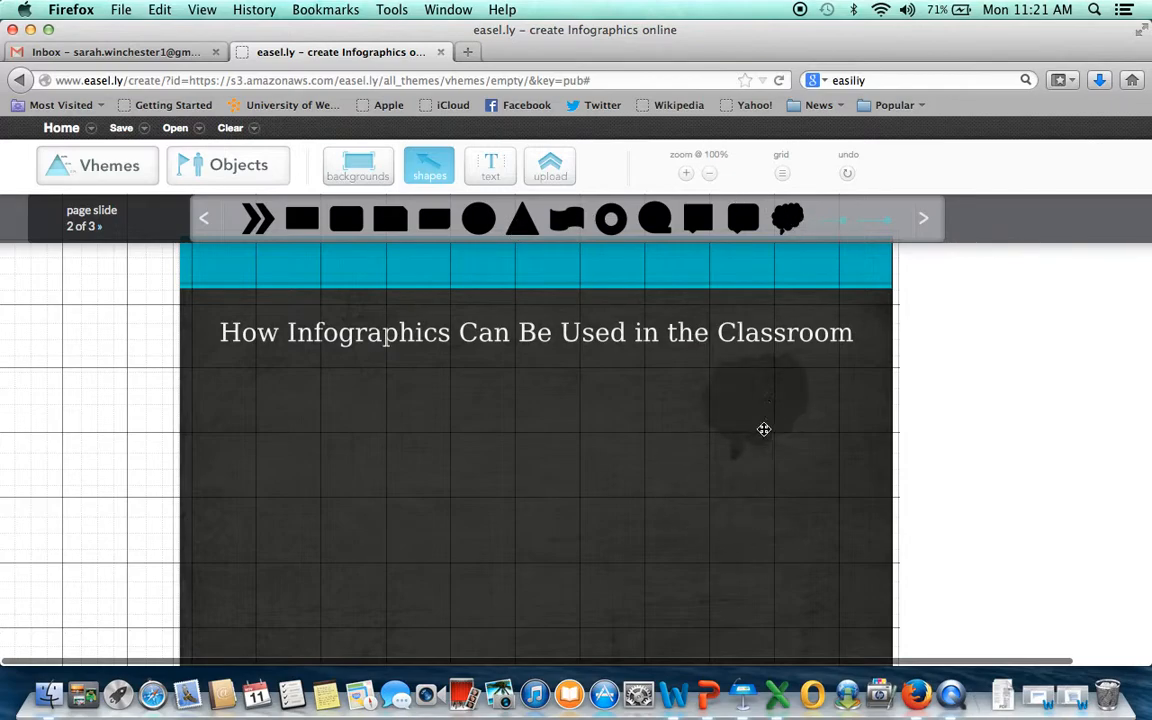
pyautogui.rightClick(746, 450)
pyautogui.rightClick(748, 438)
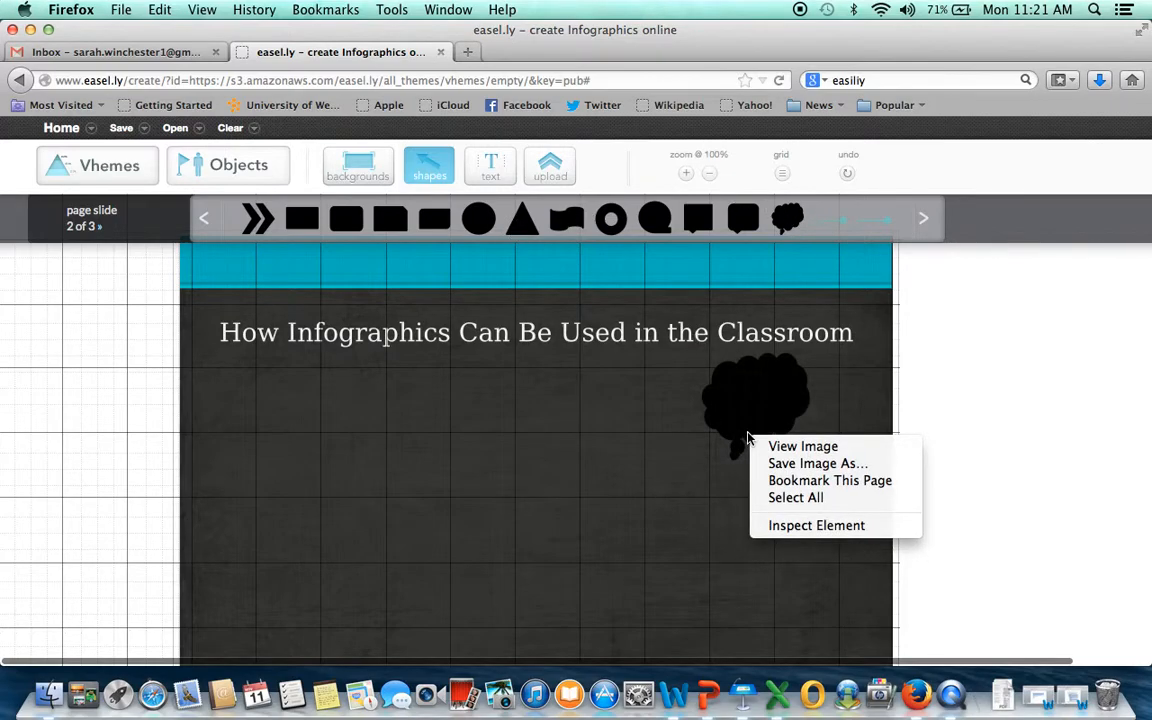
pyautogui.click(728, 394)
pyautogui.click(733, 398)
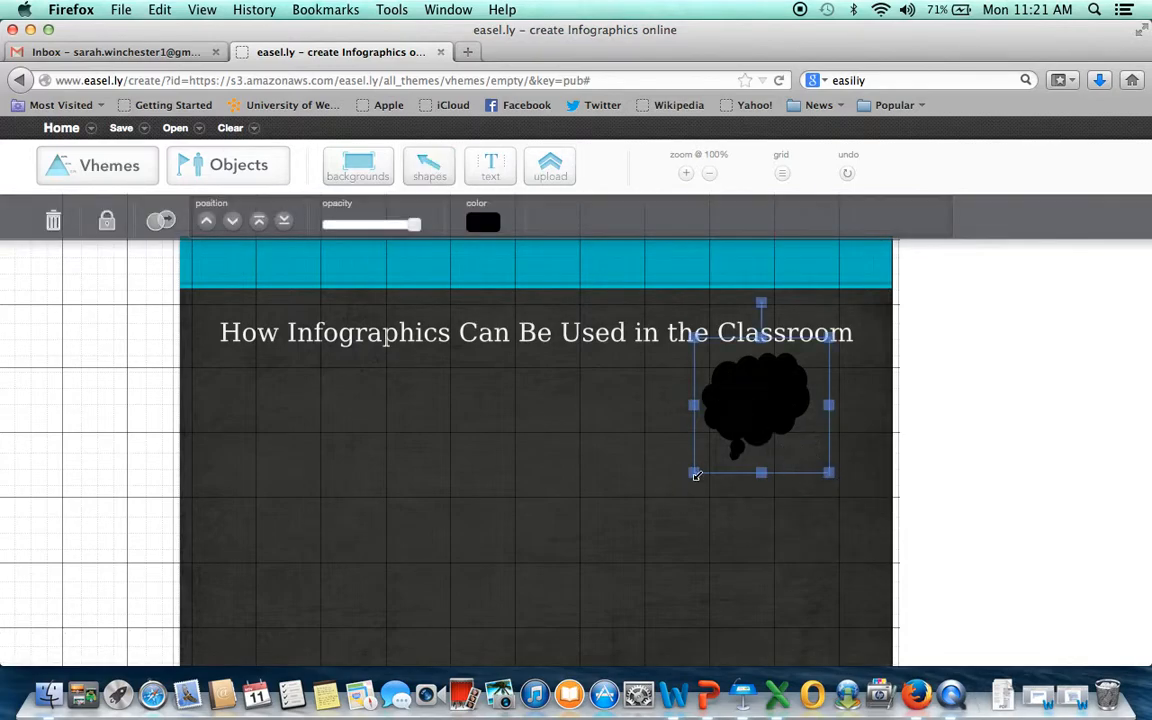
# - Enlarge the thought bubble to about twice its size, keeping it below the title, and recolour it light grey
pyautogui.moveTo(696, 474); pyautogui.dragTo(650, 553)
pyautogui.moveTo(771, 399); pyautogui.dragTo(751, 489)
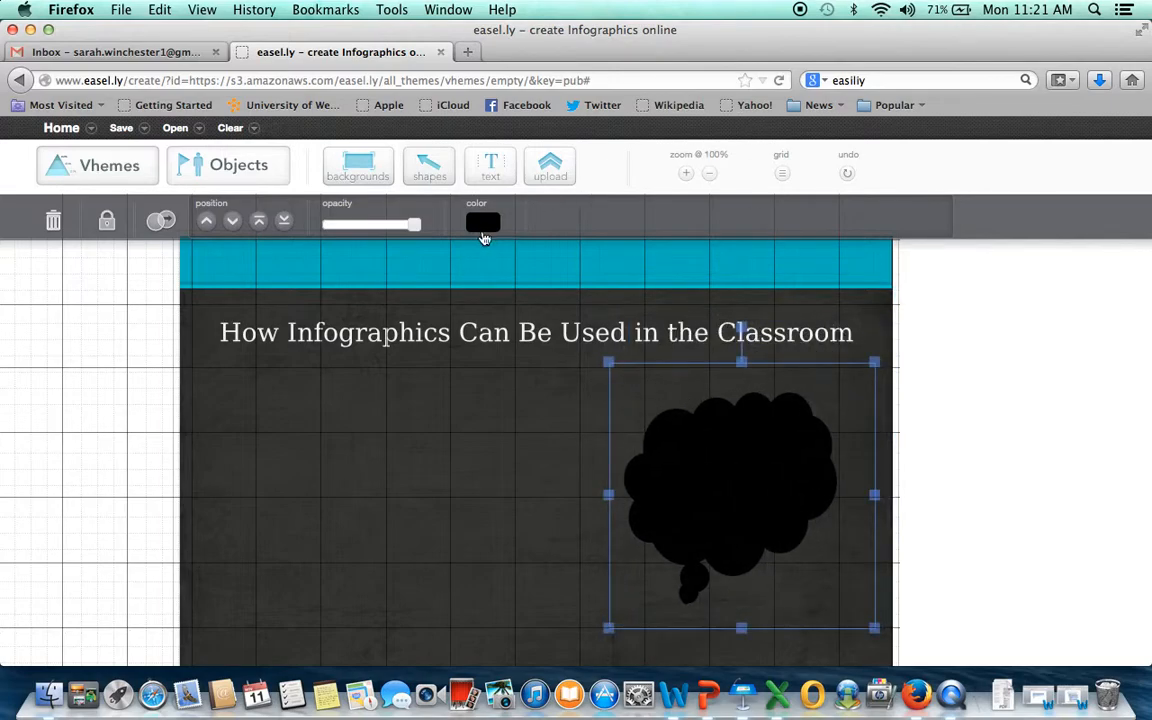
pyautogui.click(482, 228)
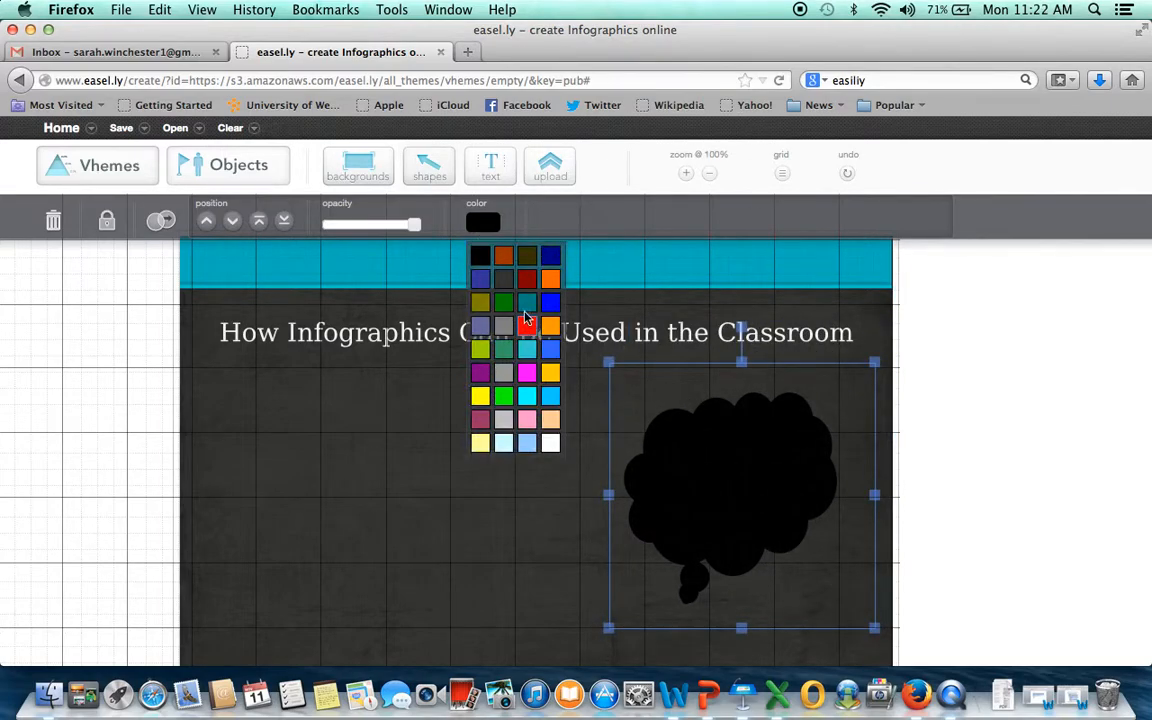
pyautogui.click(504, 420)
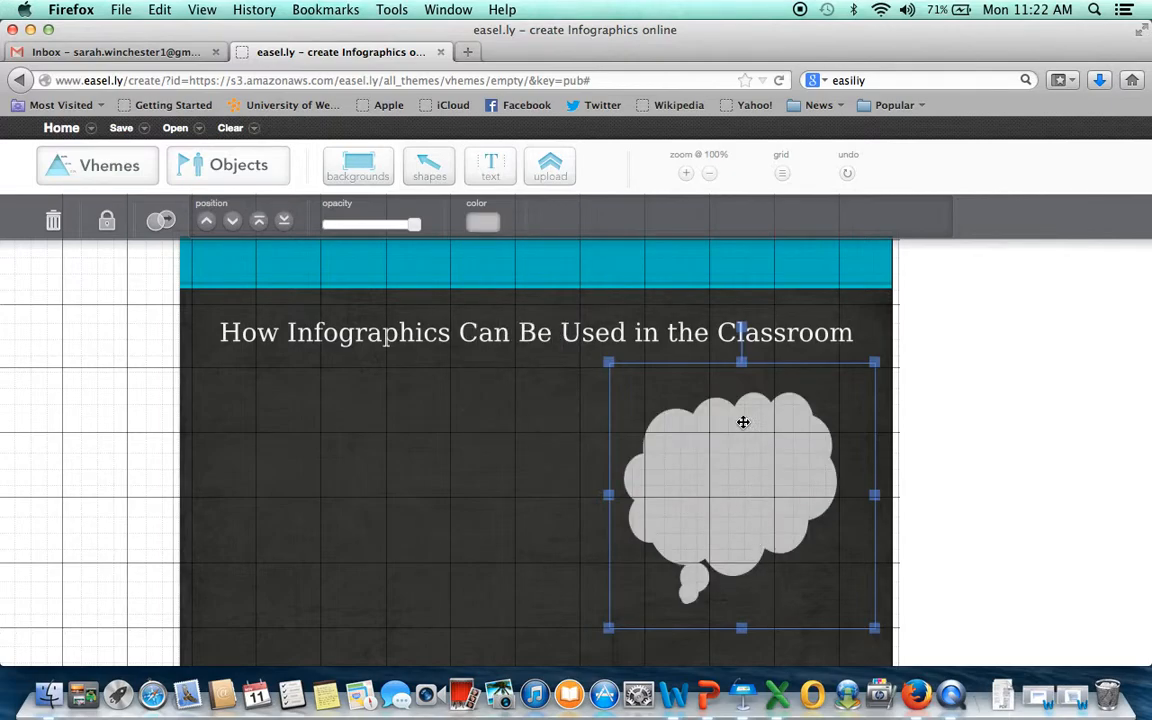
# - Place a body text block inside the thought bubble and replace its placeholder wording with text starting "Student"
pyautogui.click(492, 170)
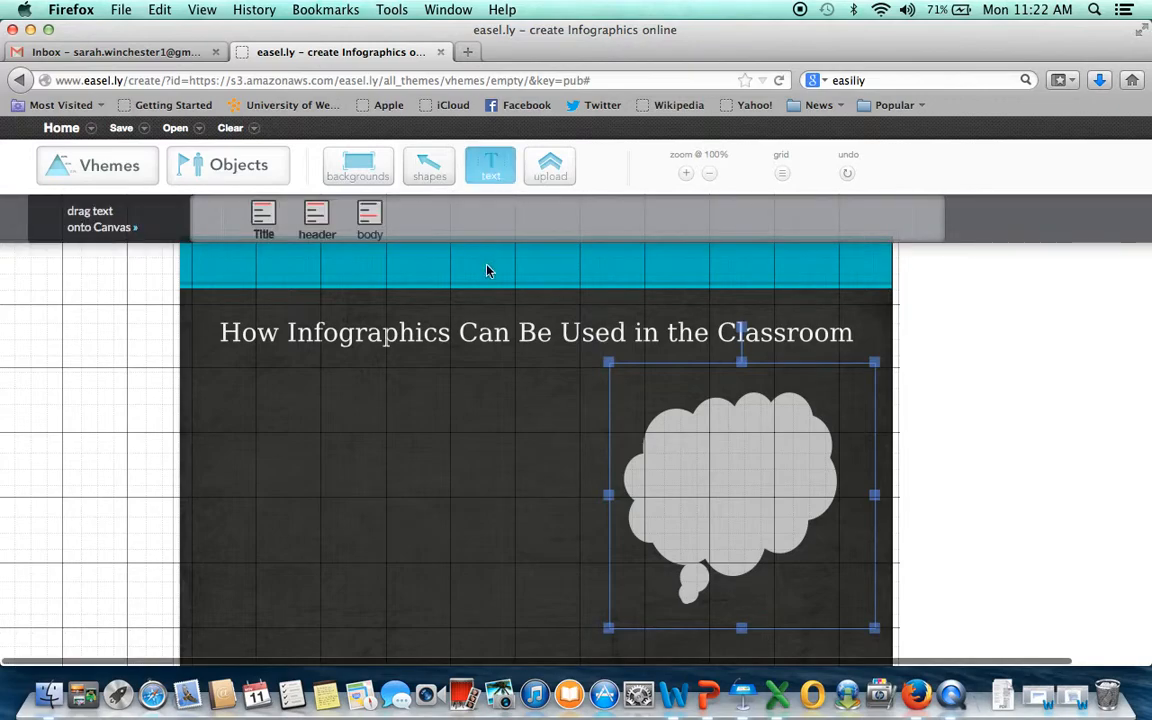
pyautogui.click(650, 485)
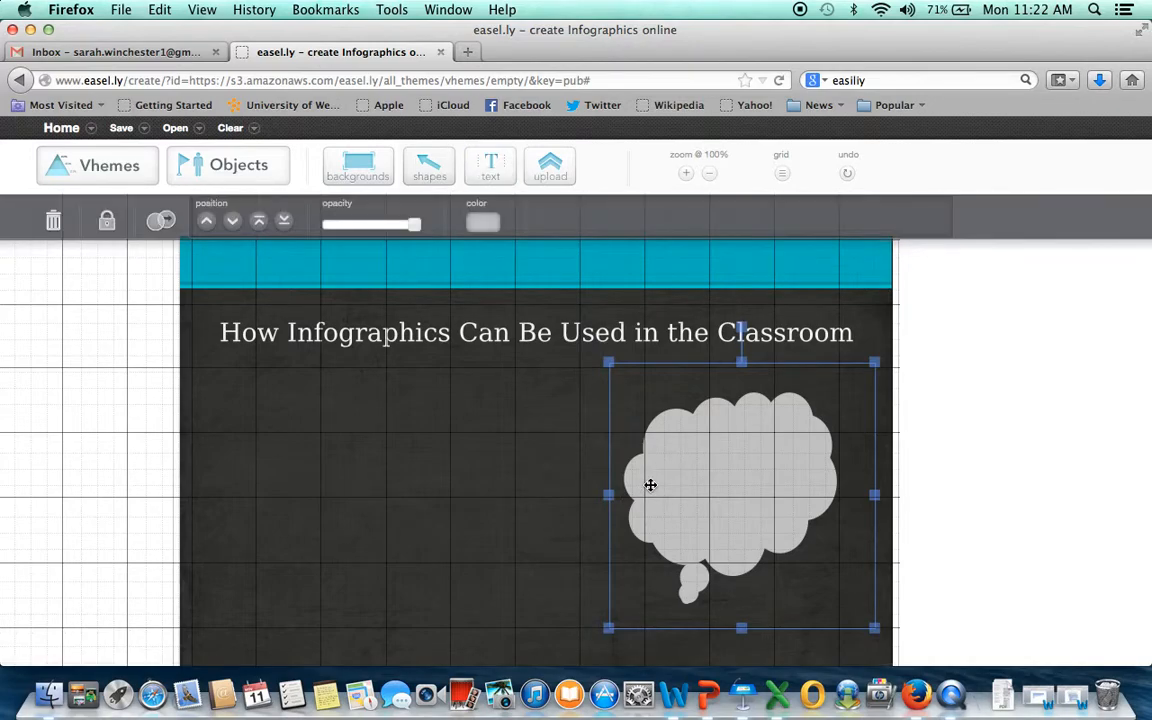
pyautogui.click(495, 163)
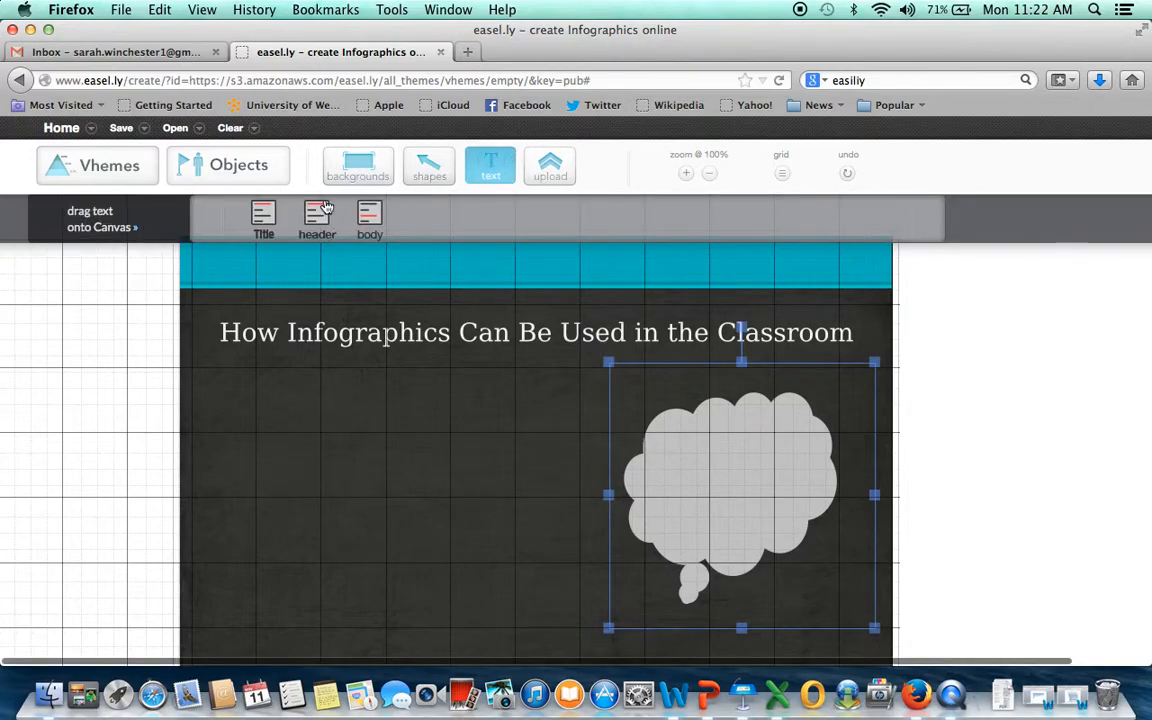
pyautogui.moveTo(369, 213); pyautogui.dragTo(744, 475)
pyautogui.doubleClick(744, 475)
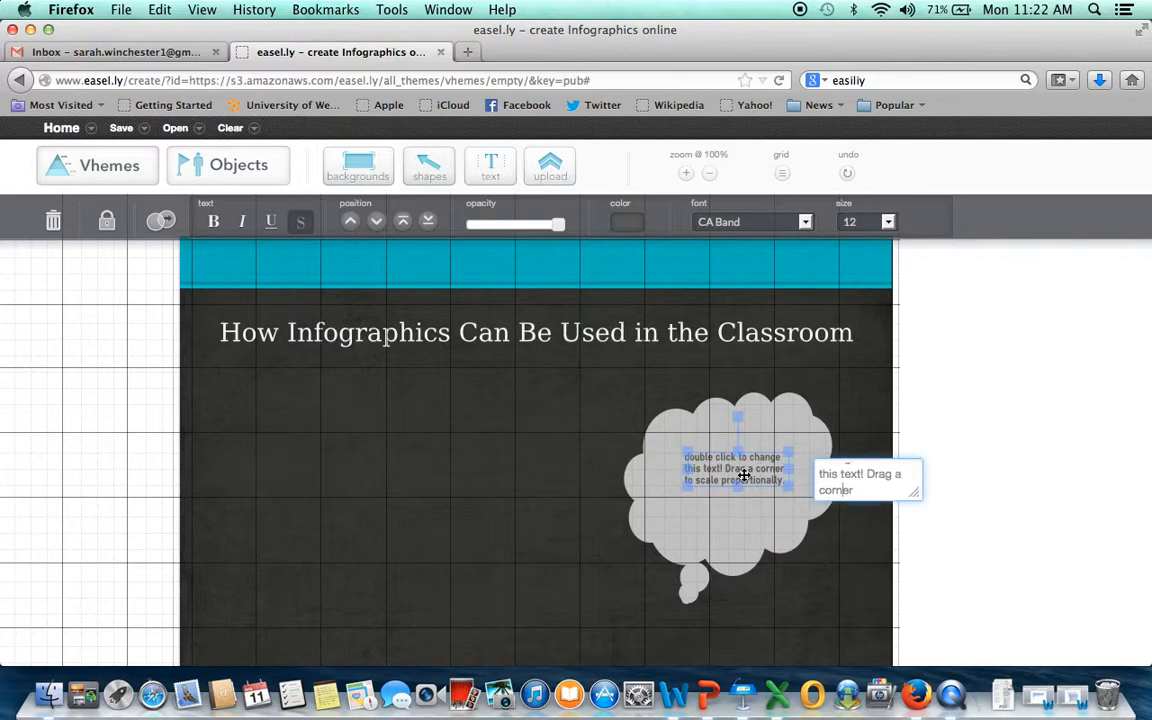
pyautogui.moveTo(850, 460); pyautogui.dragTo(763, 428)
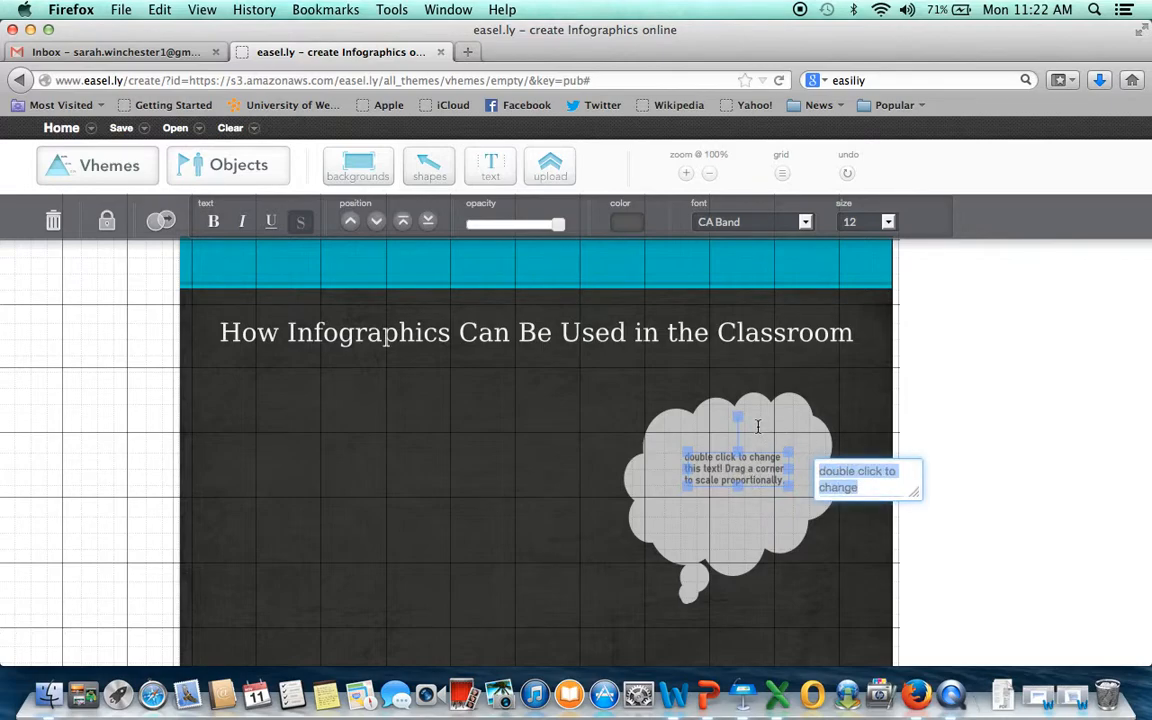
pyautogui.write('Student')
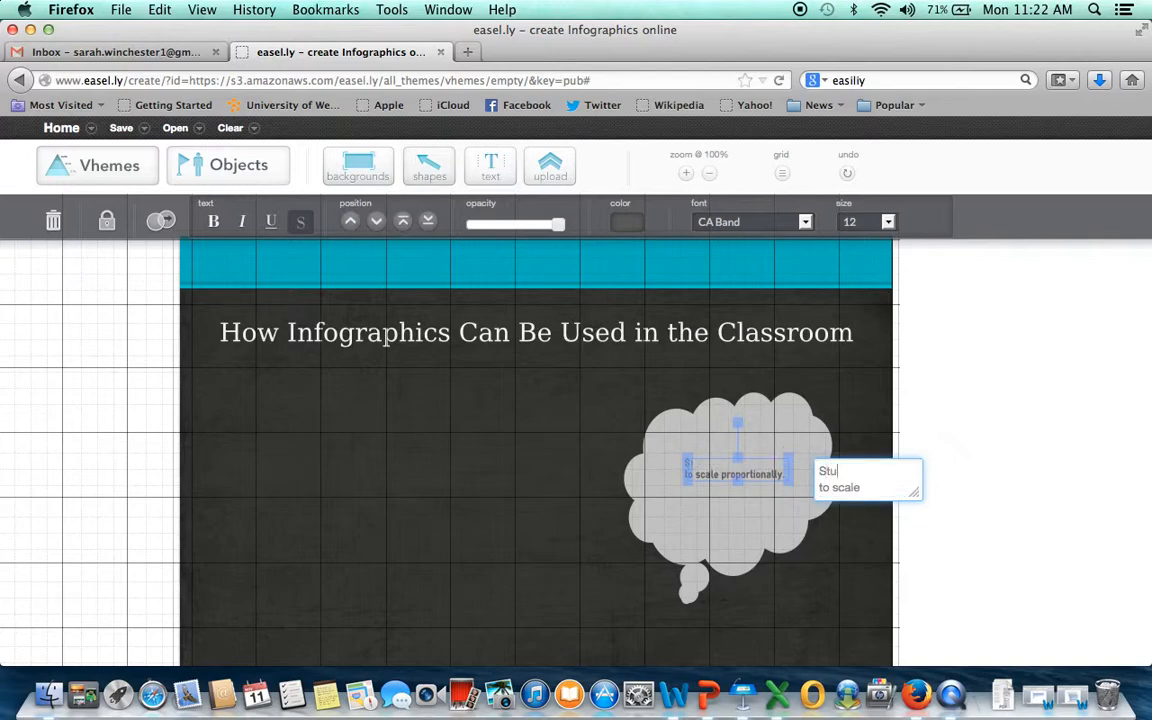